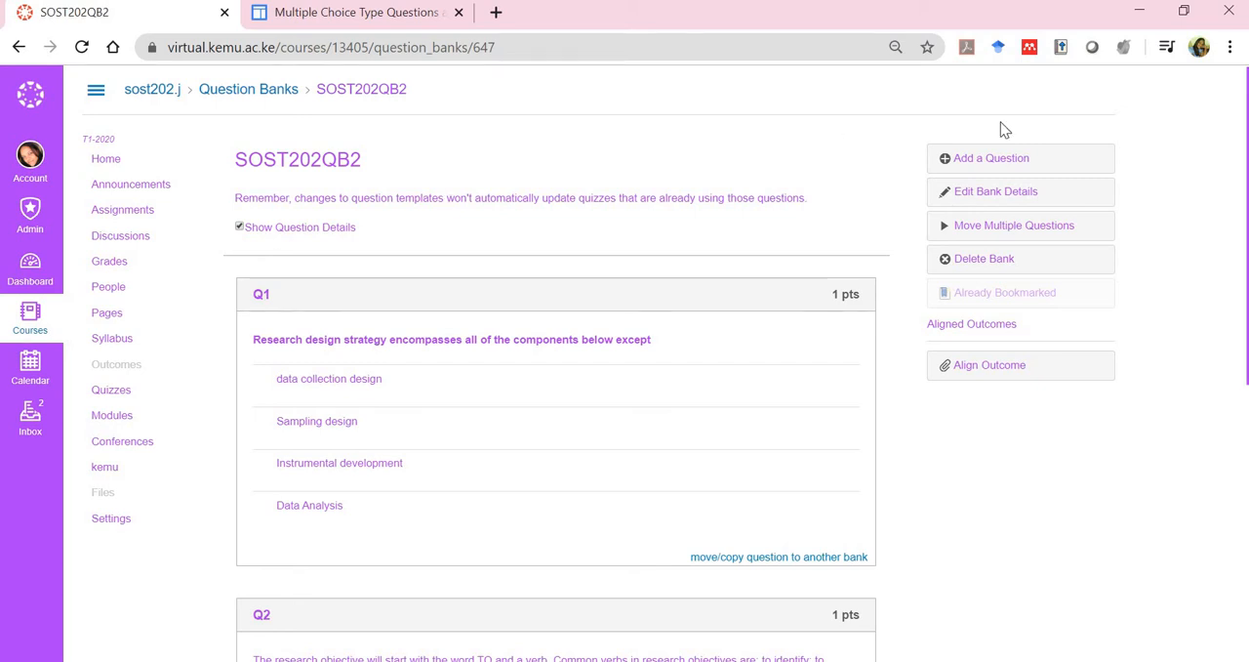
Add a question named Q5 to the question bank and set its type to Fill In the Blank
click(989, 161)
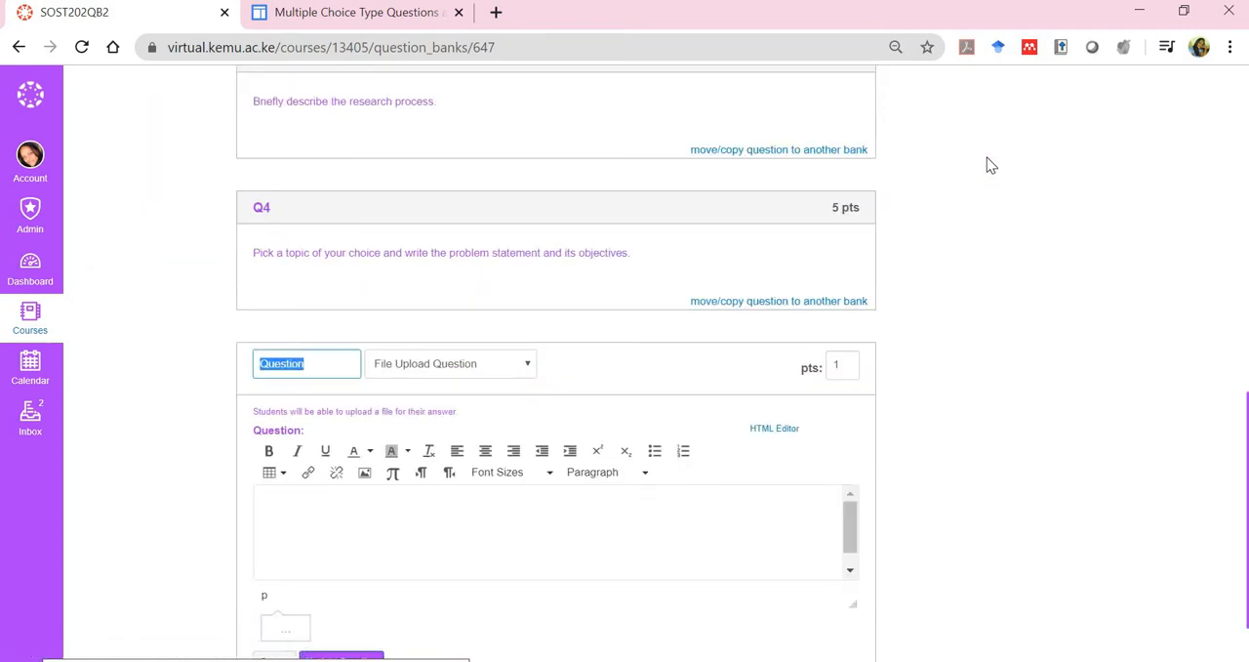
text(Q5)
click(516, 375)
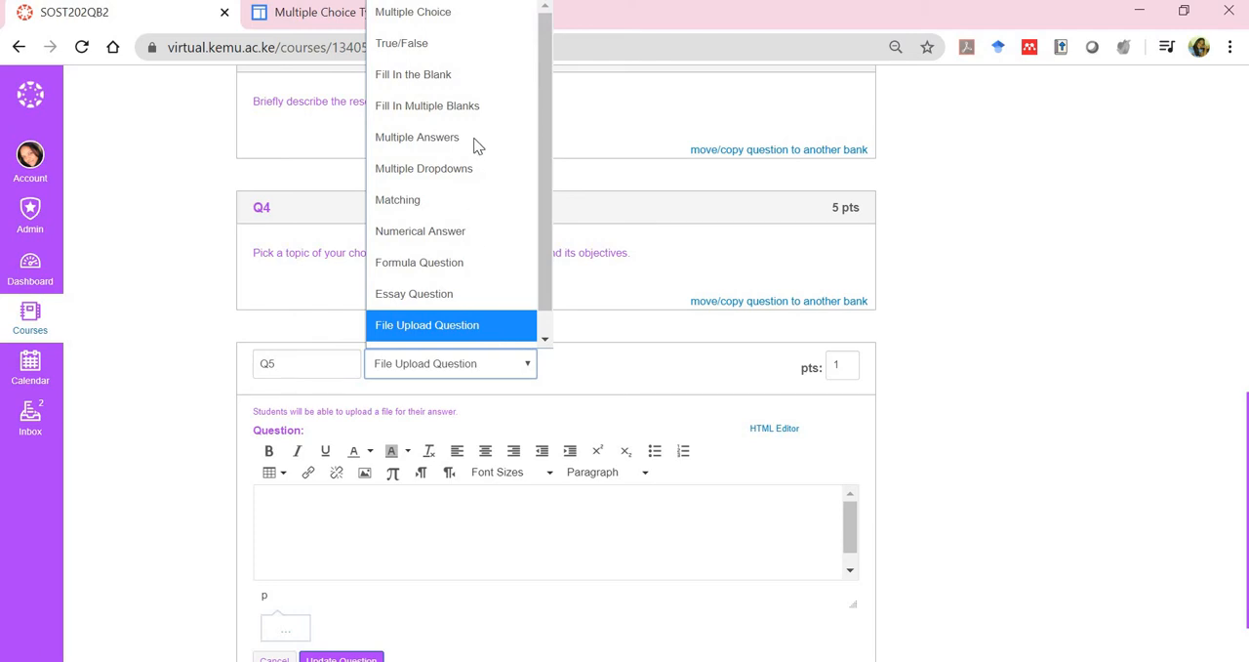
click(466, 89)
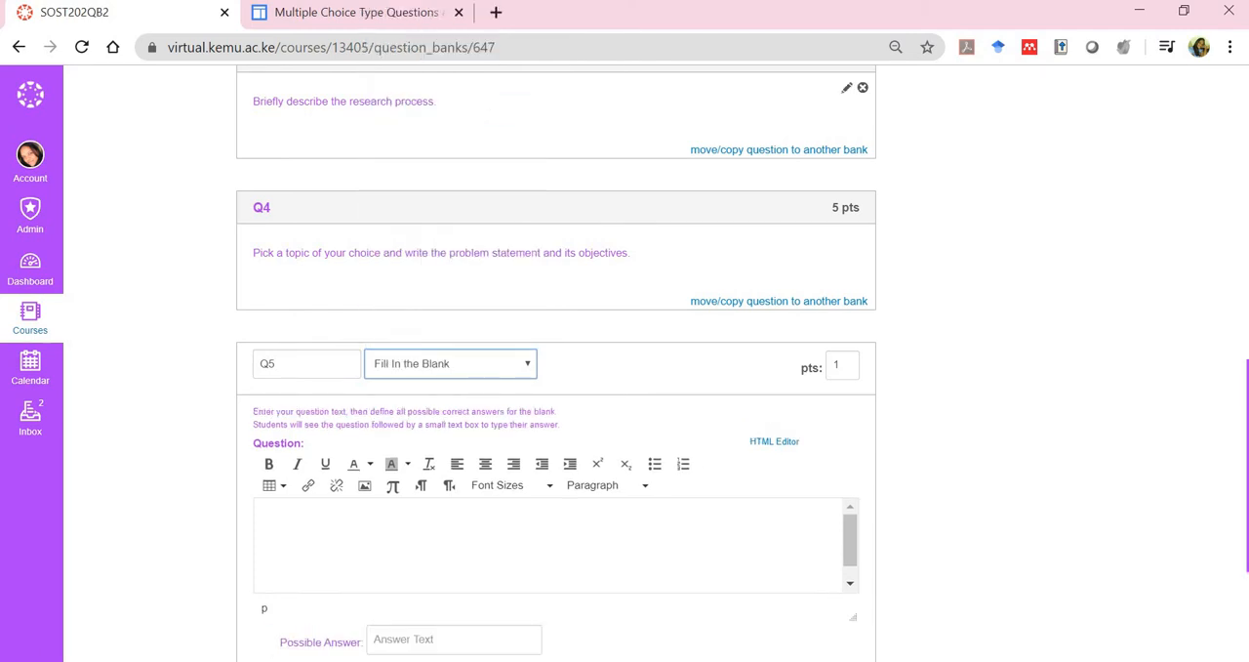
Enter the Q5 question text as a blank line followed by "is working in a scientific way to search for truth of any problem"
scroll(467, 89, down, 2)
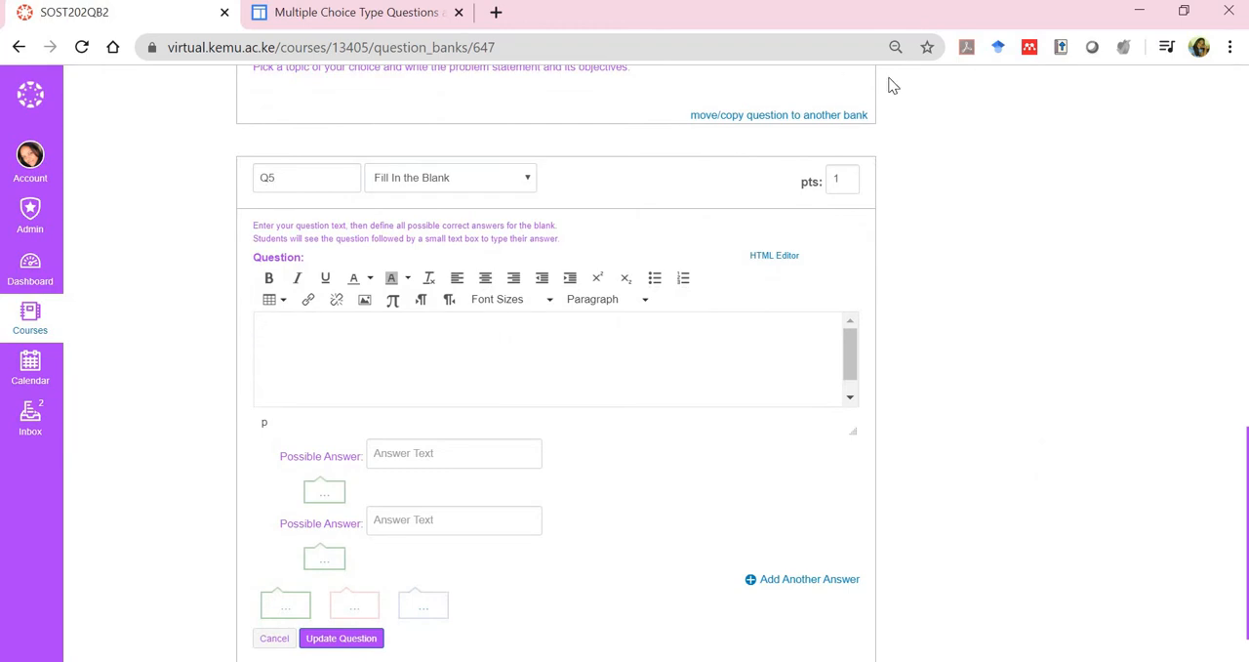
text(__________)
text(Working in a scientific way to search for truth of any problem)
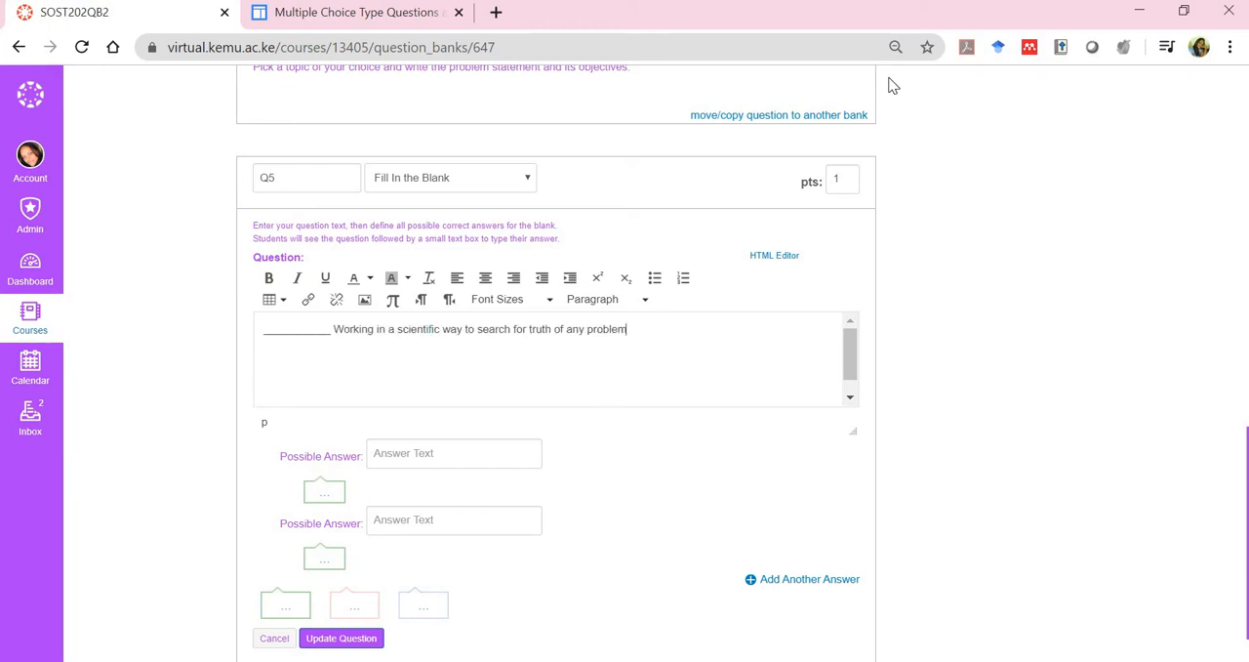
click(331, 330)
text(Is)
key(BackSpace)
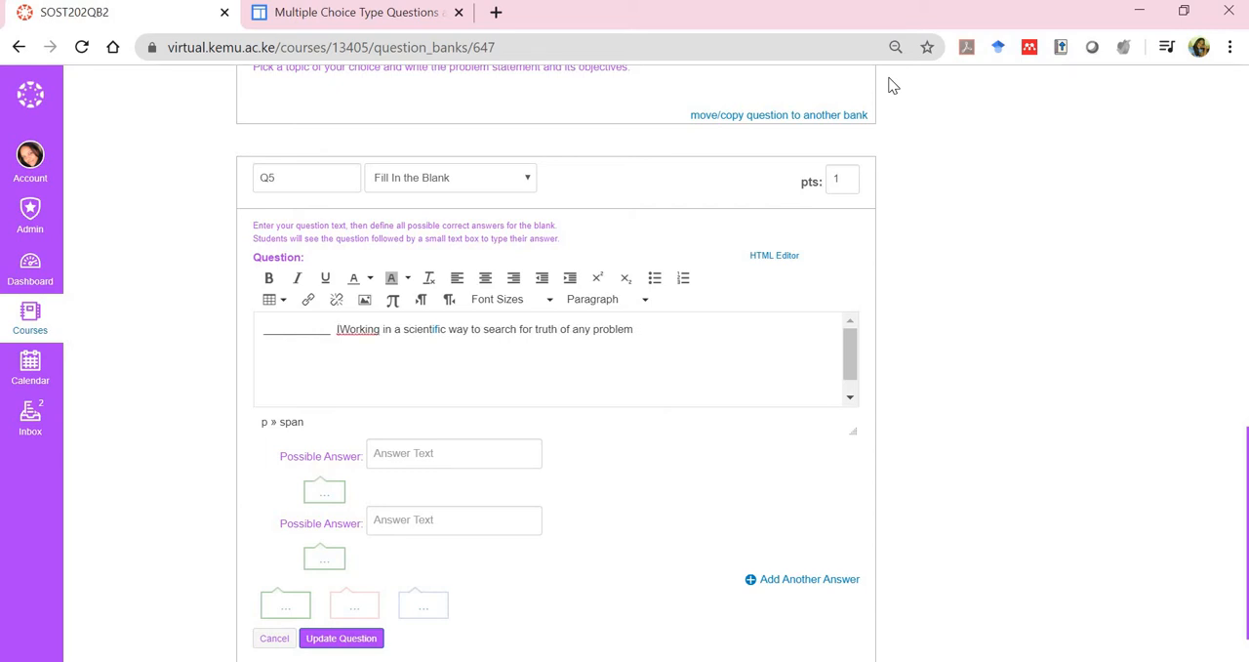
key(BackSpace)
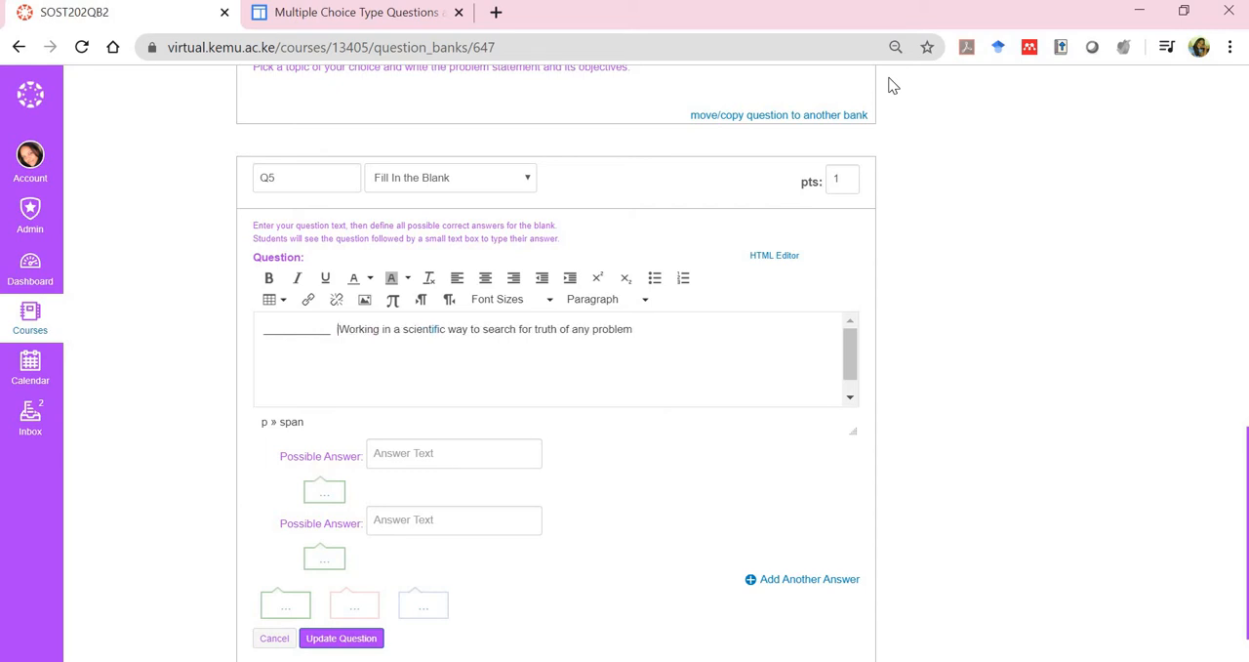
text(is)
key(Delete)
text(w)
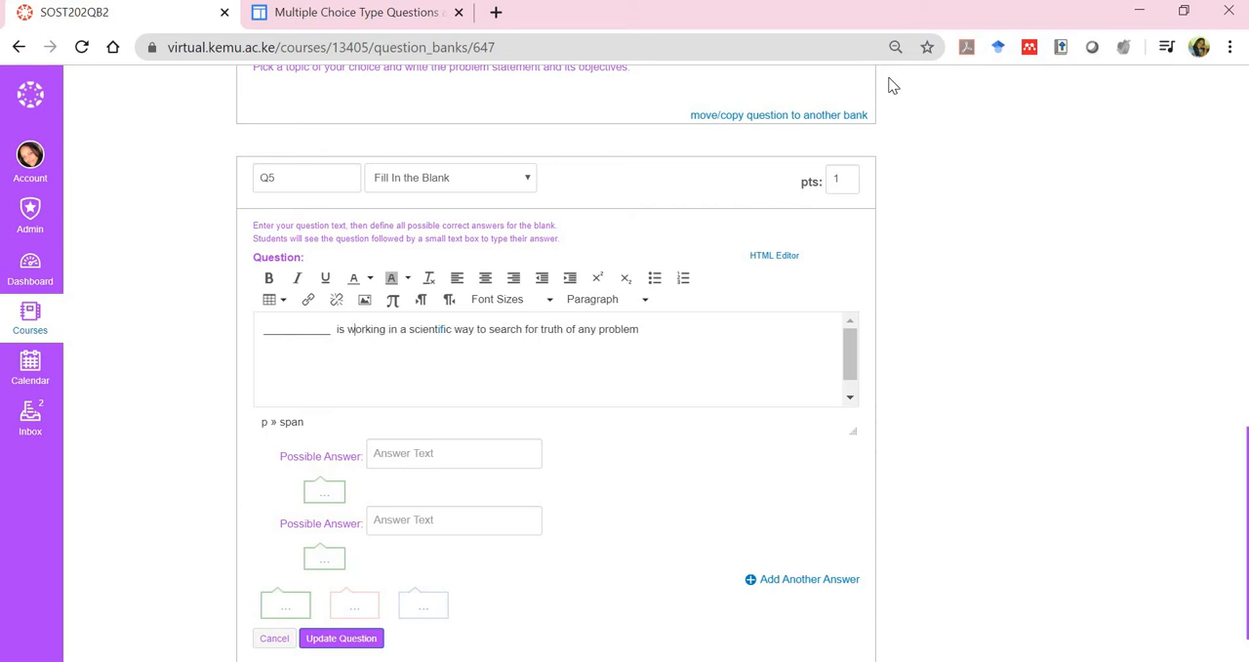
Enter "research" as the first possible answer for Q5 and save the question
click(465, 462)
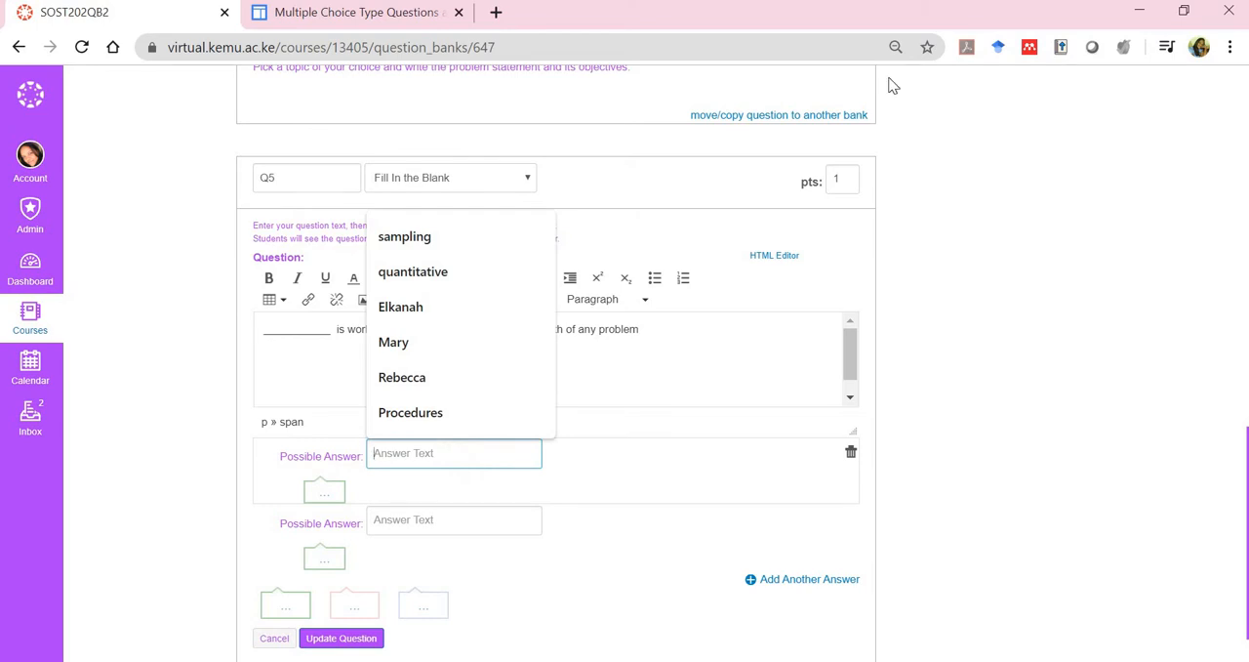
text(research)
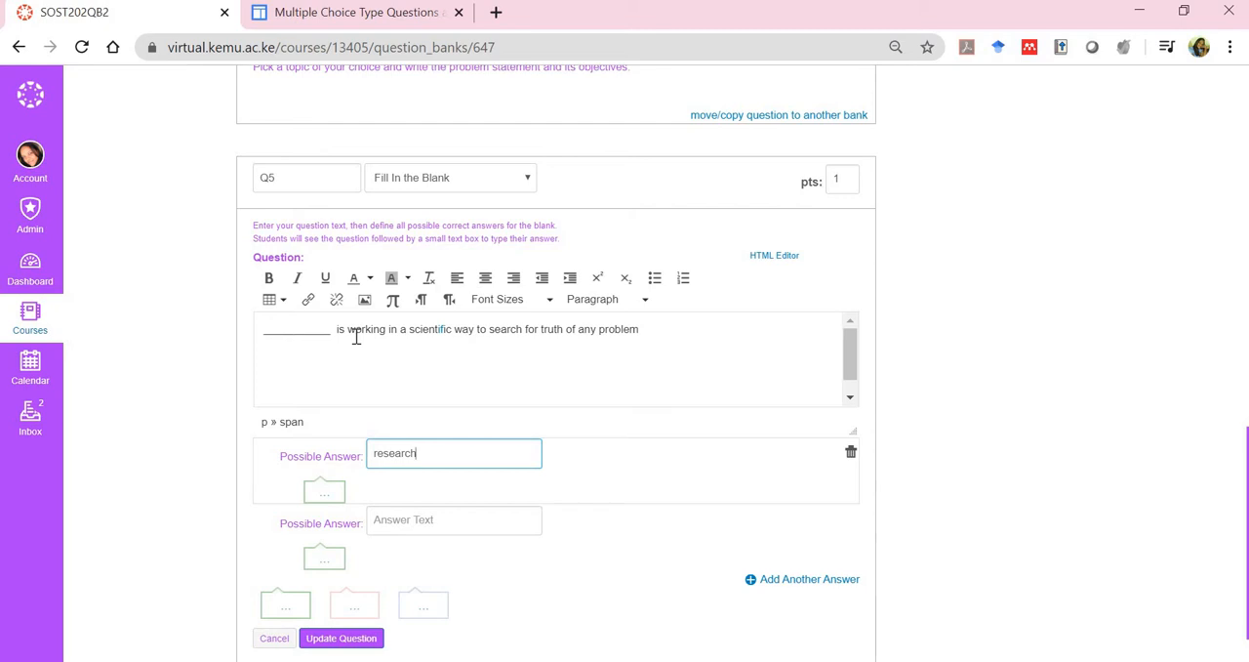
click(344, 638)
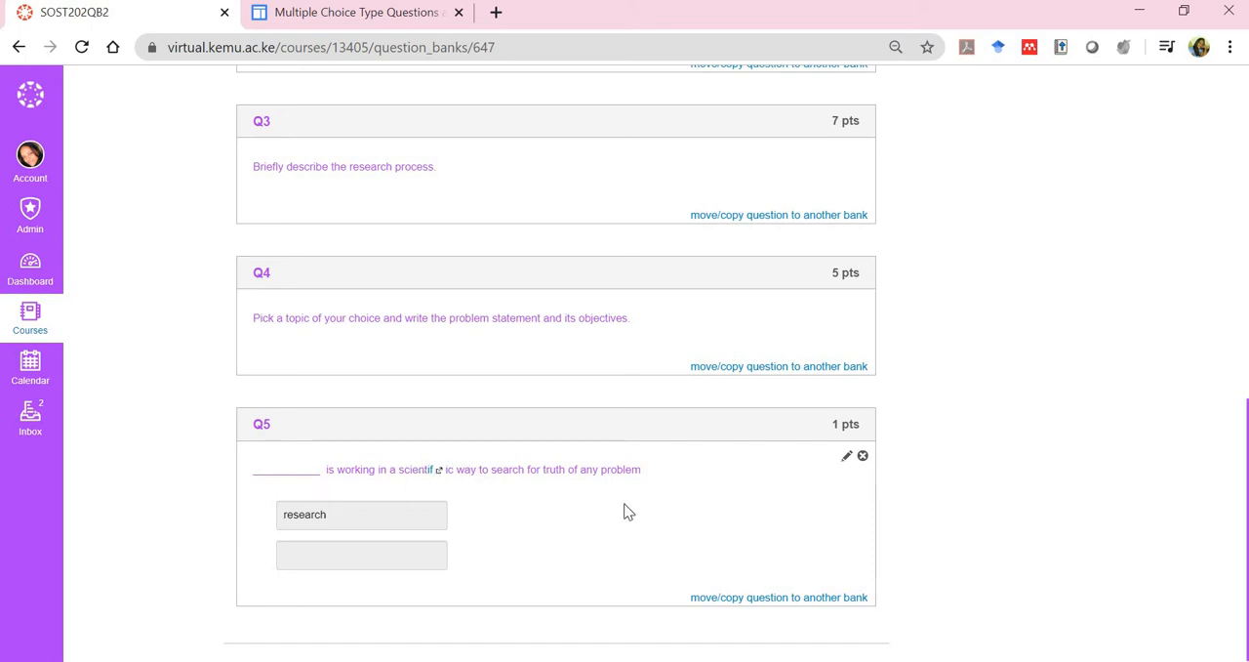
Reopen Q5 for editing, retype the linked ending of "scientific" as plain text, and save the question
click(848, 459)
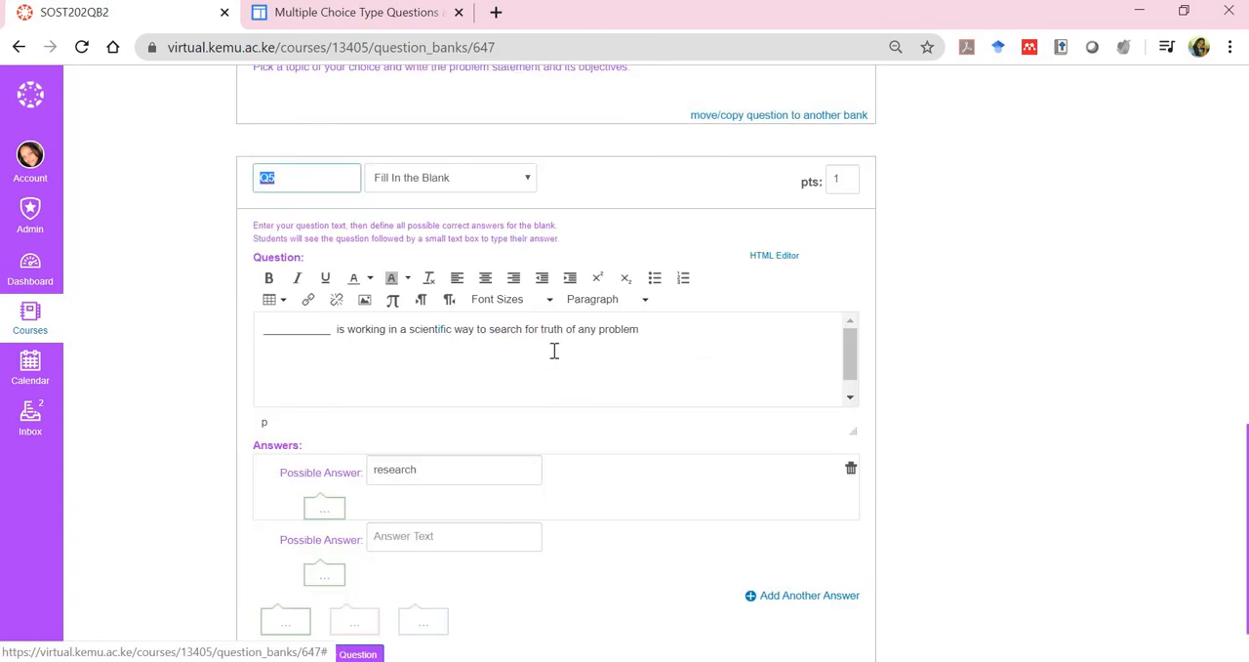
drag(445, 330, 452, 331)
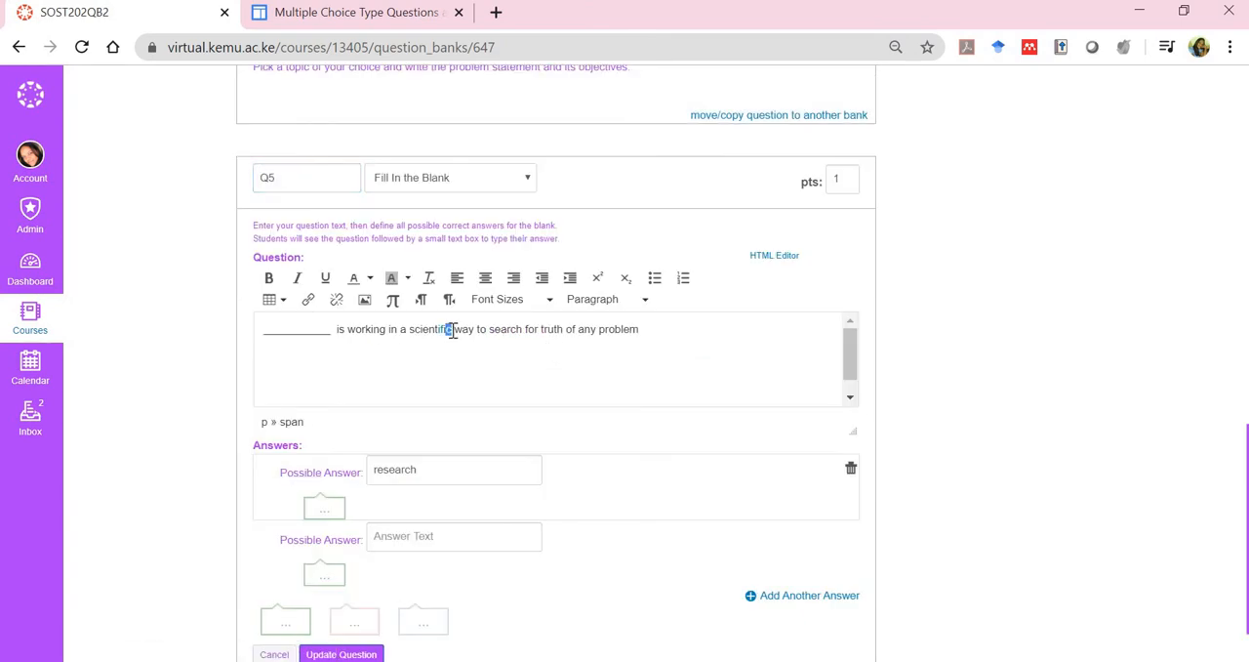
key(BackSpace)
key(BackSpace)
key(BackSpace)
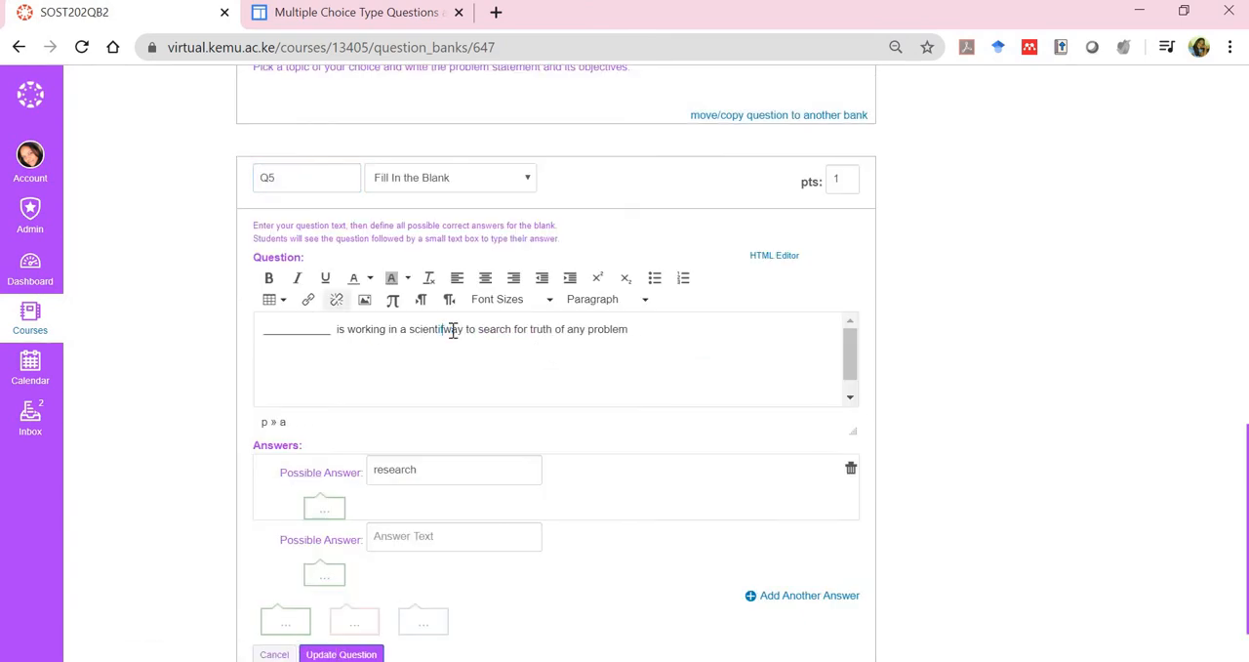
text(fic)
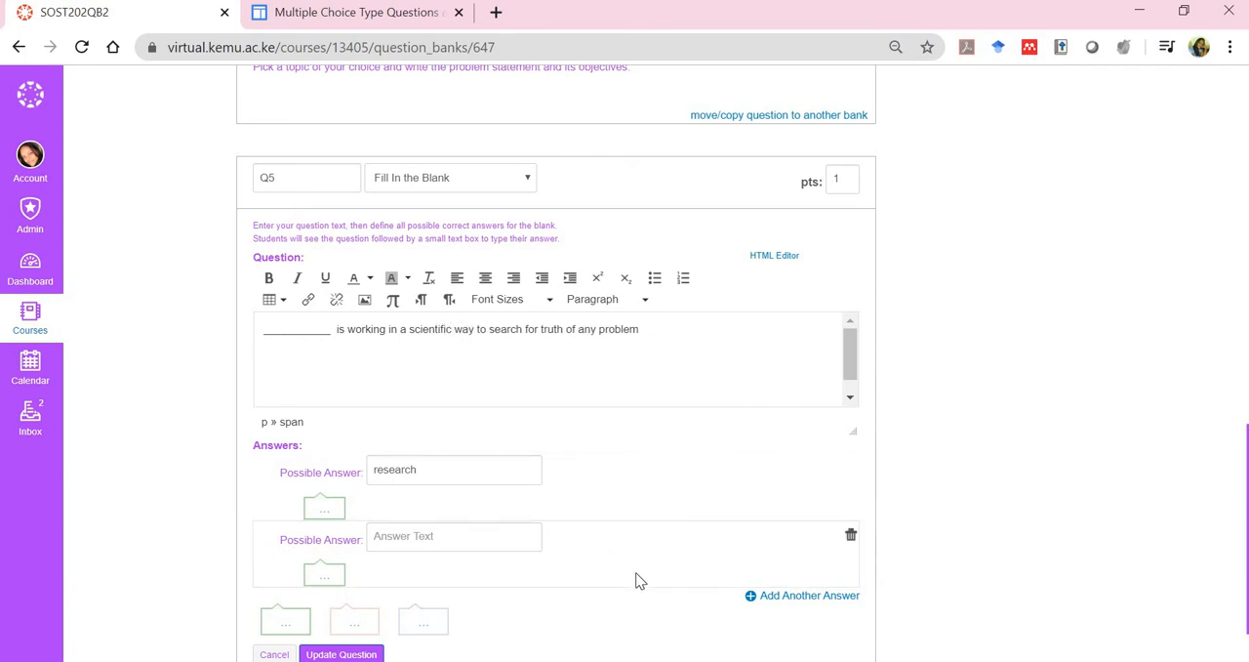
scroll(556, 391, down, 1)
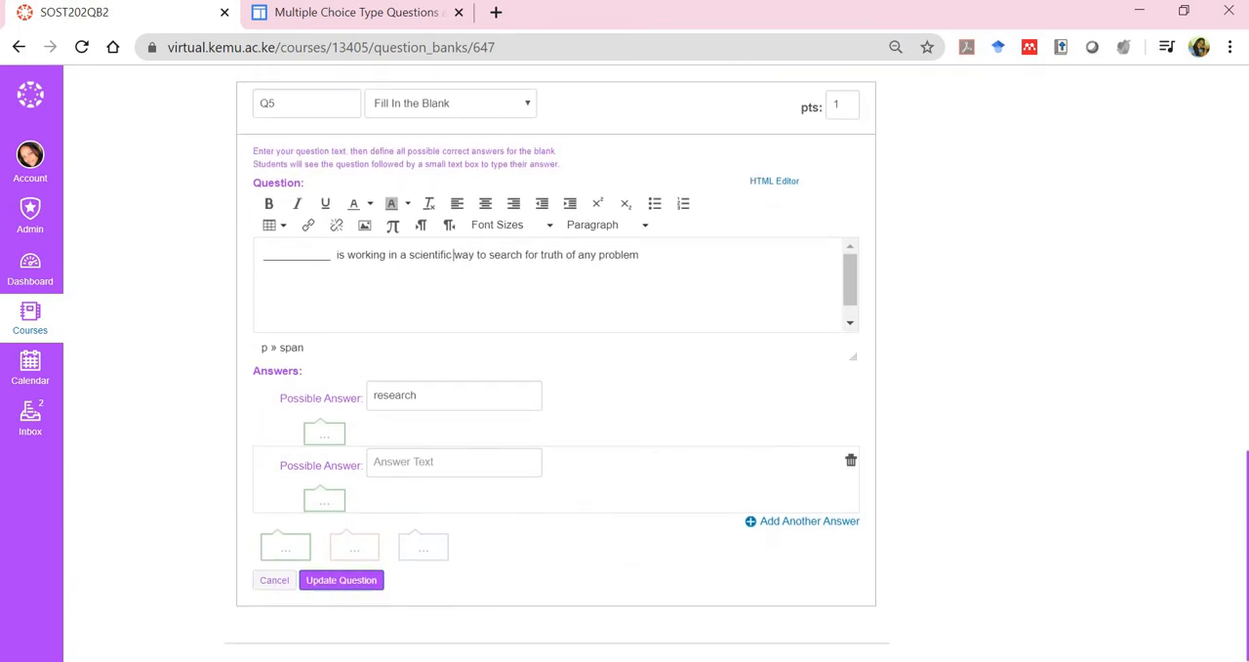
click(342, 584)
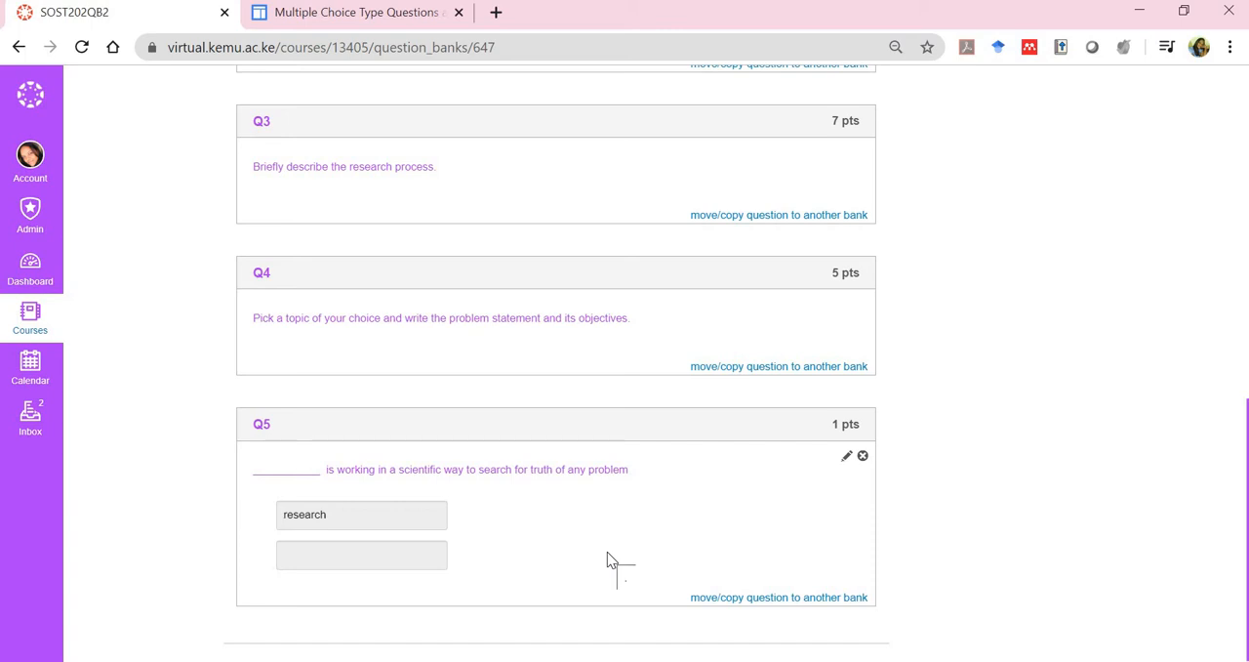
Add another question named Q6 to the bank and set its type to Fill In Multiple Blanks
scroll(608, 562, up, 5)
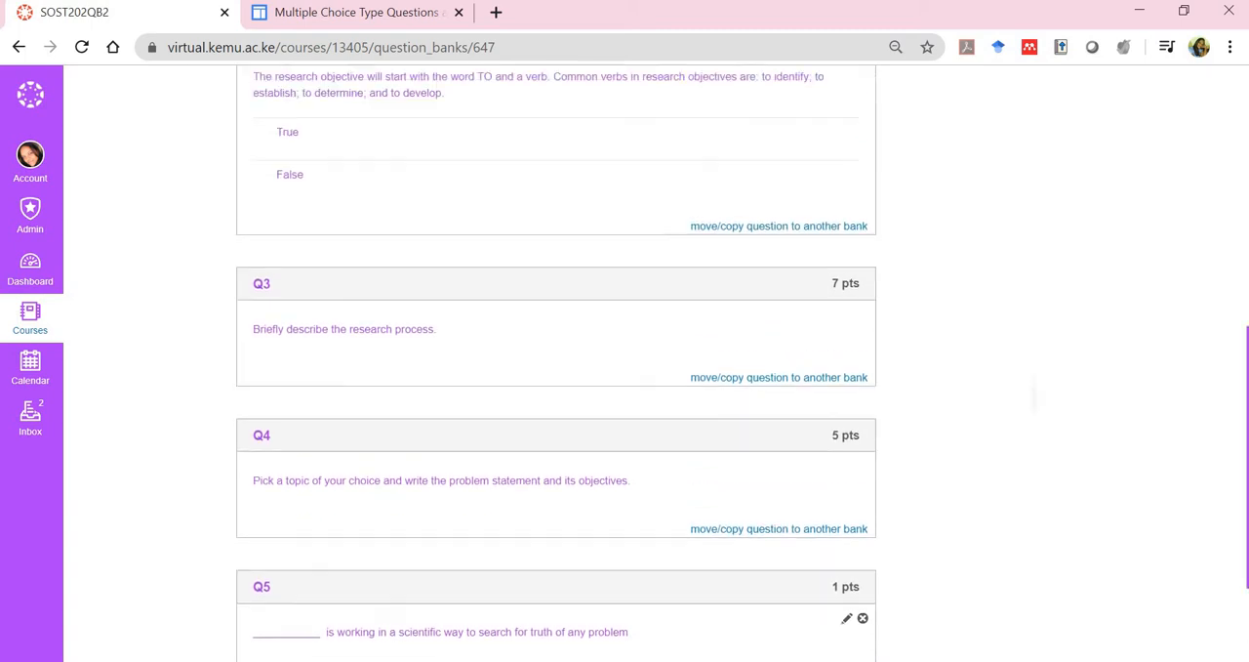
scroll(625, 361, up, 2)
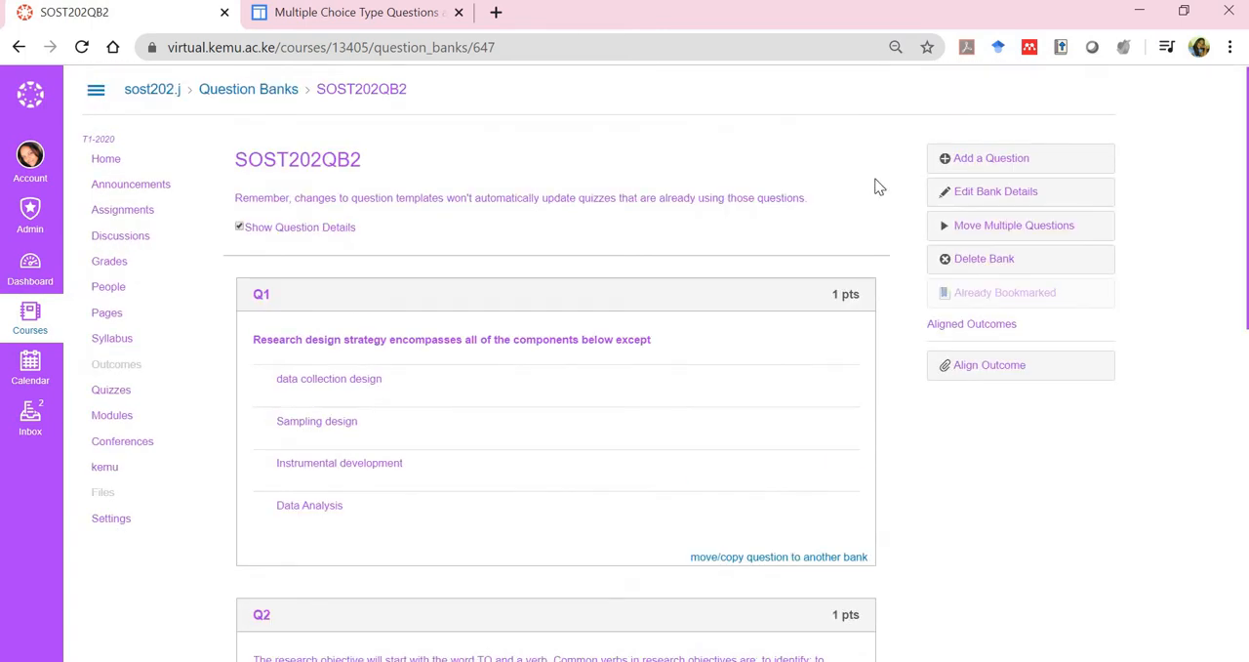
click(988, 164)
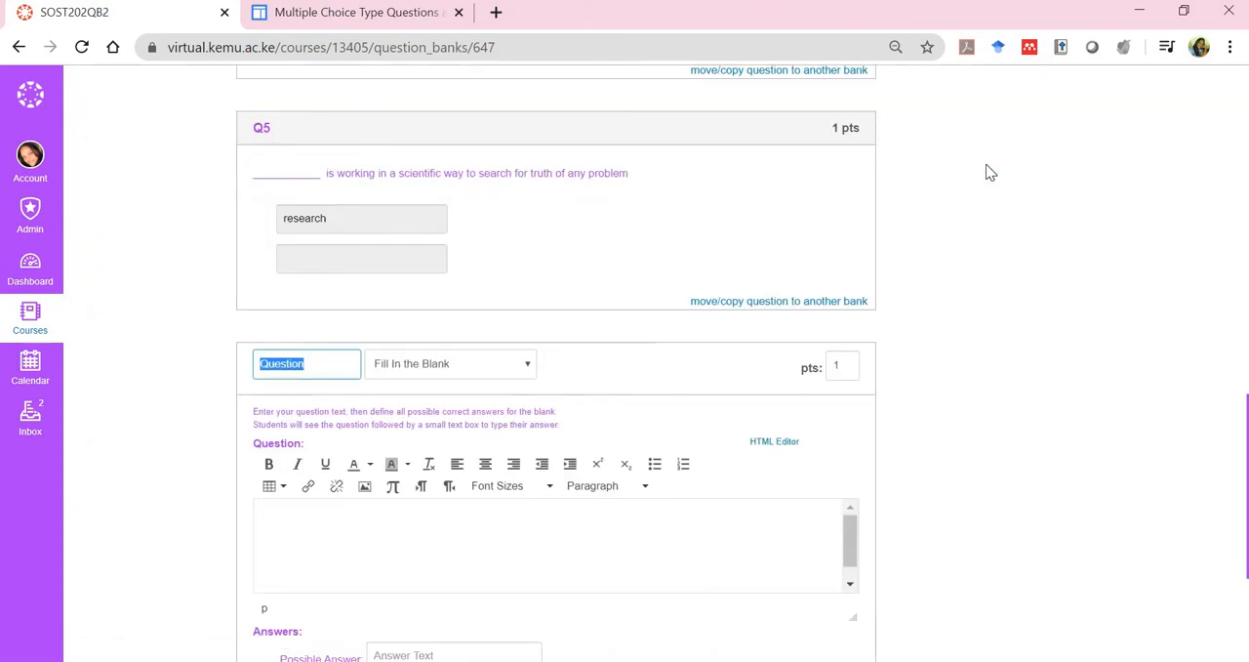
scroll(987, 173, down, 1)
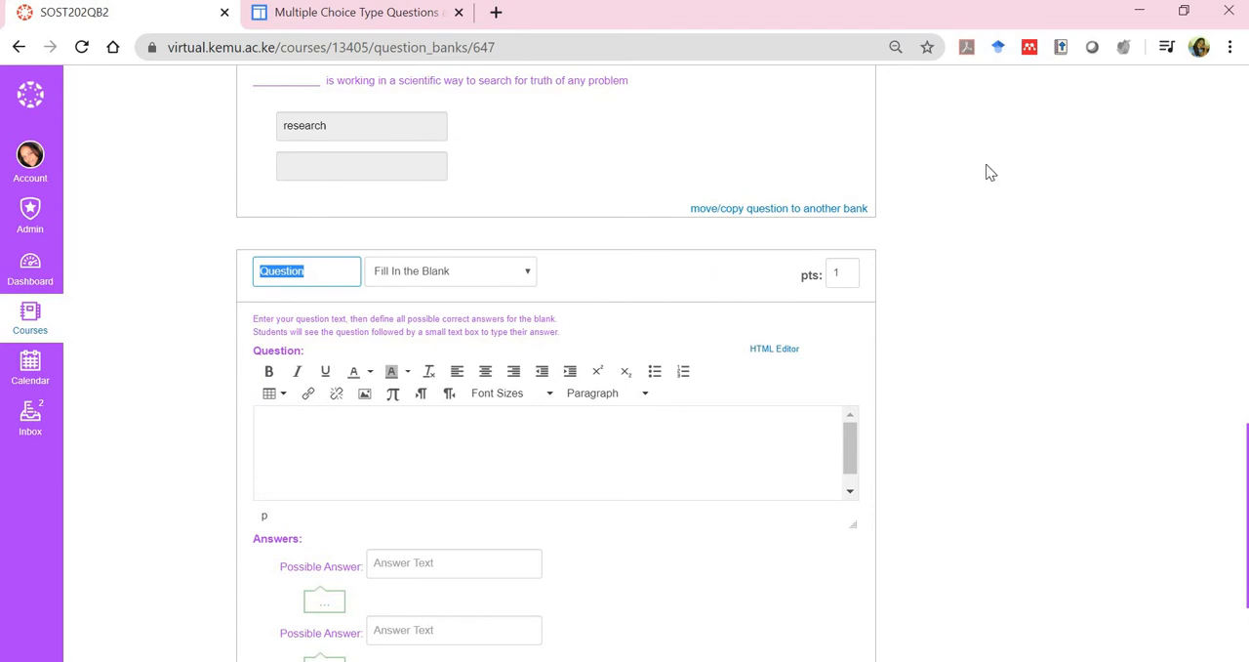
text(Q6)
click(528, 278)
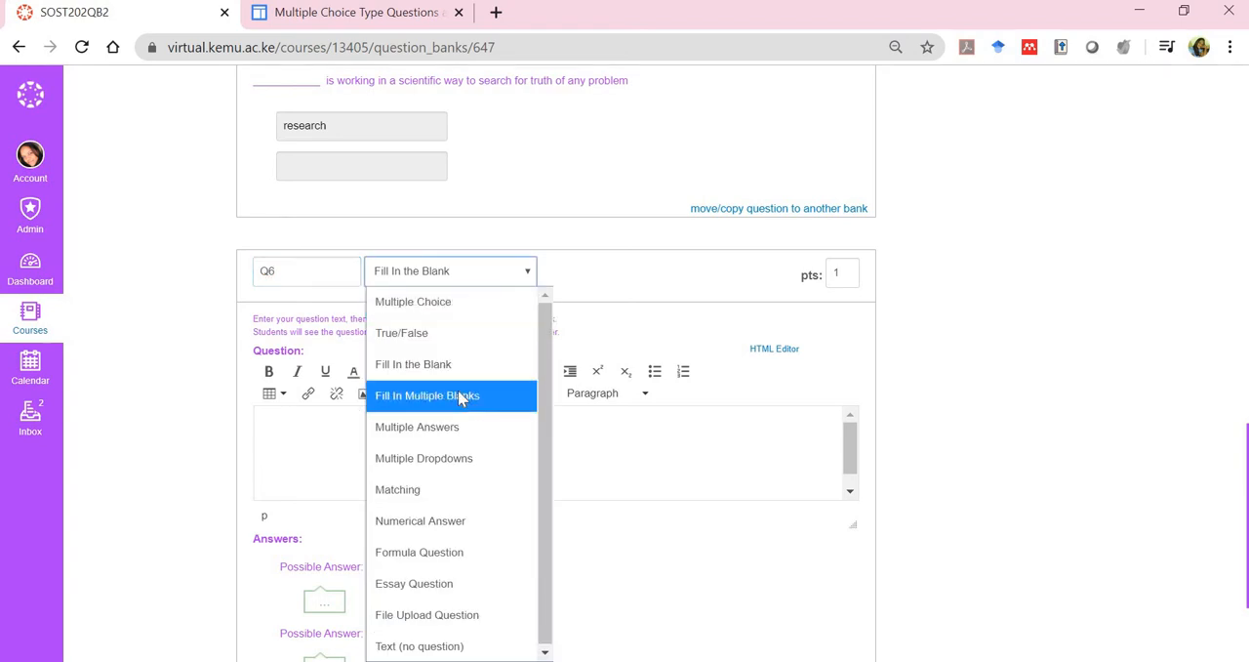
click(461, 398)
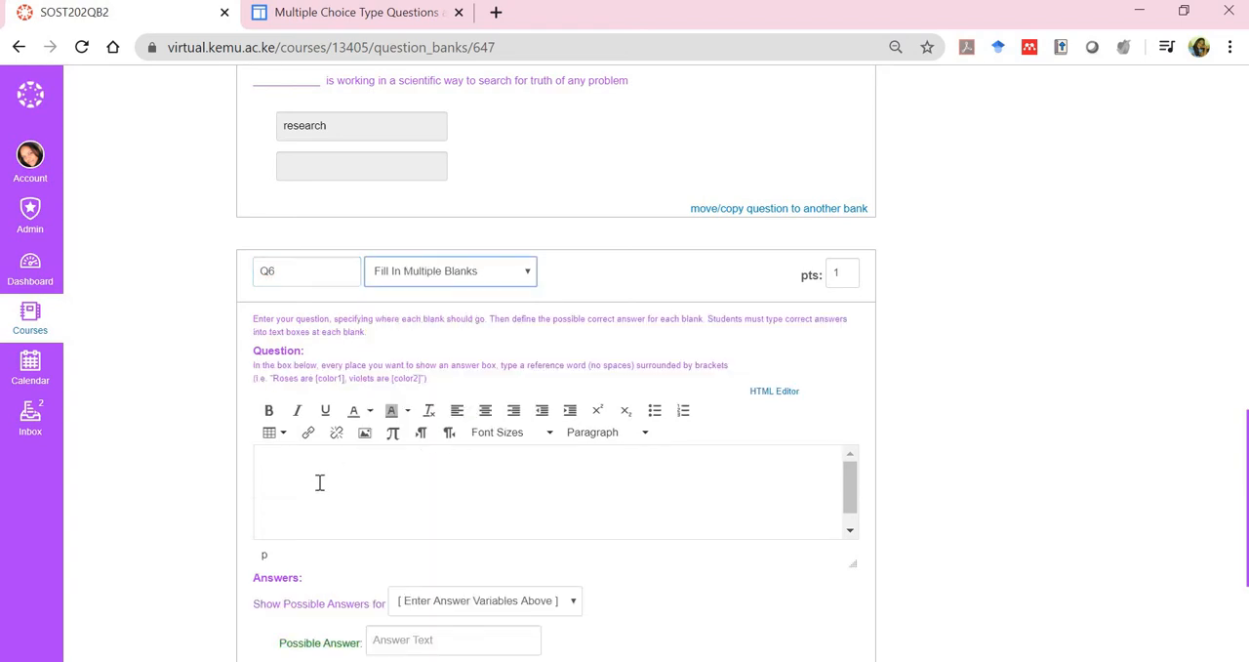
Begin the Q6 question text with "Mixed methods research constitutes both"
scroll(319, 482, down, 2)
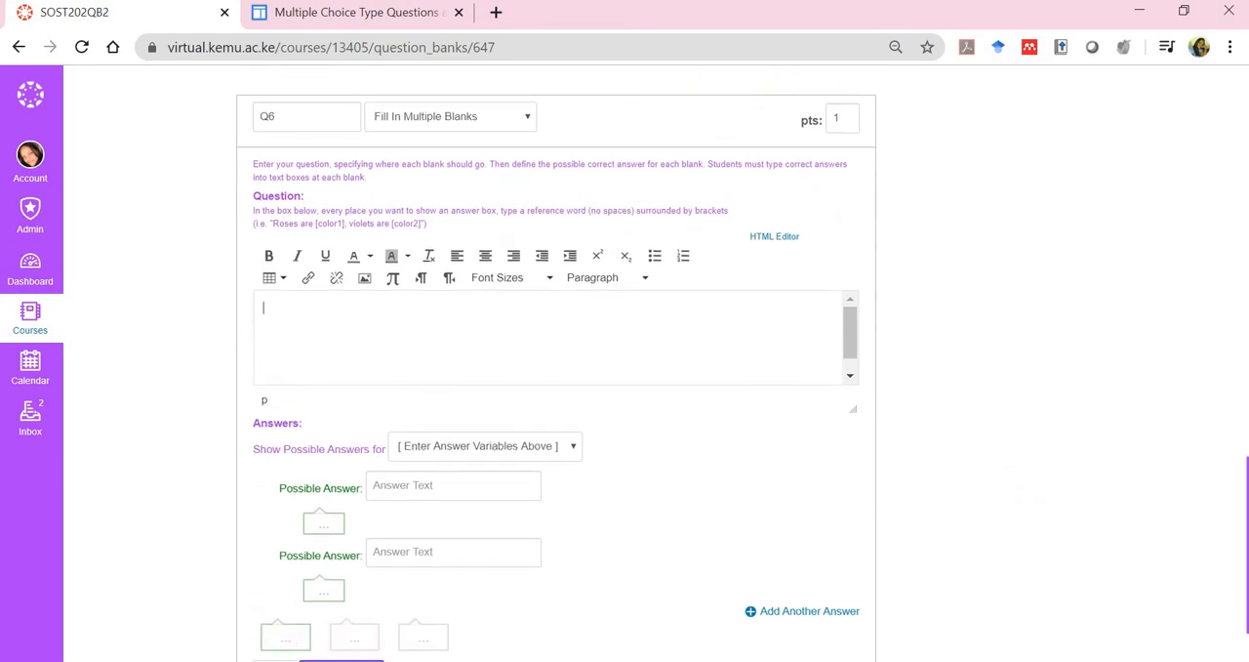
click(489, 354)
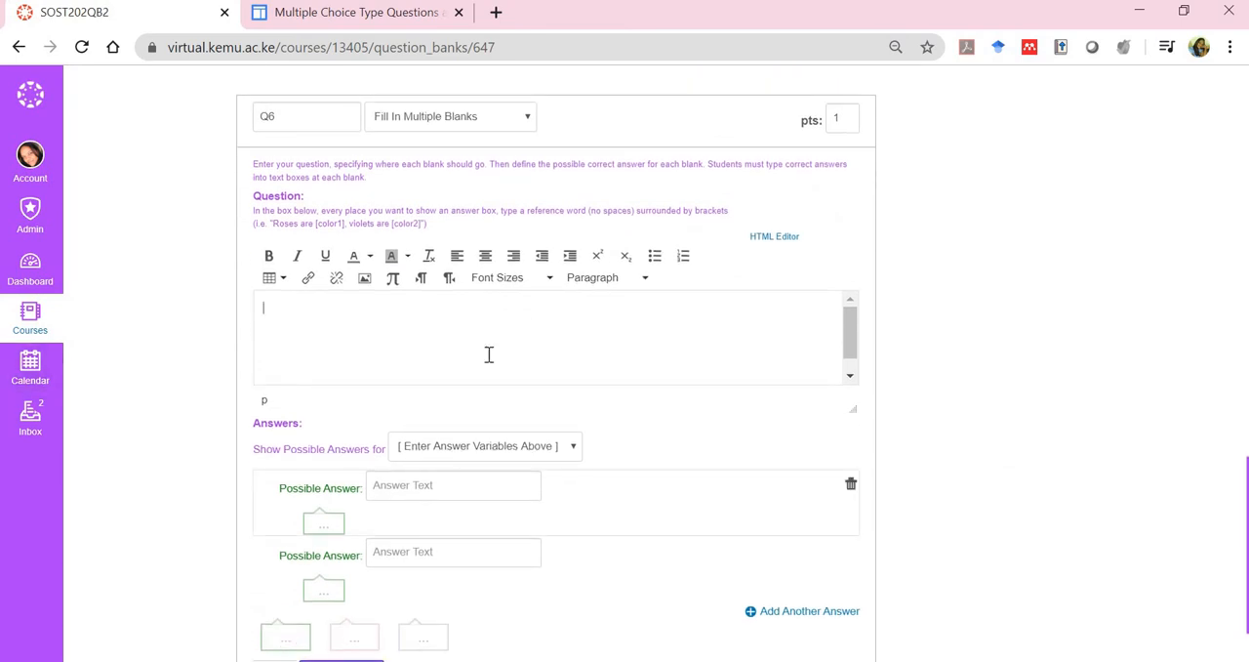
text(Mix)
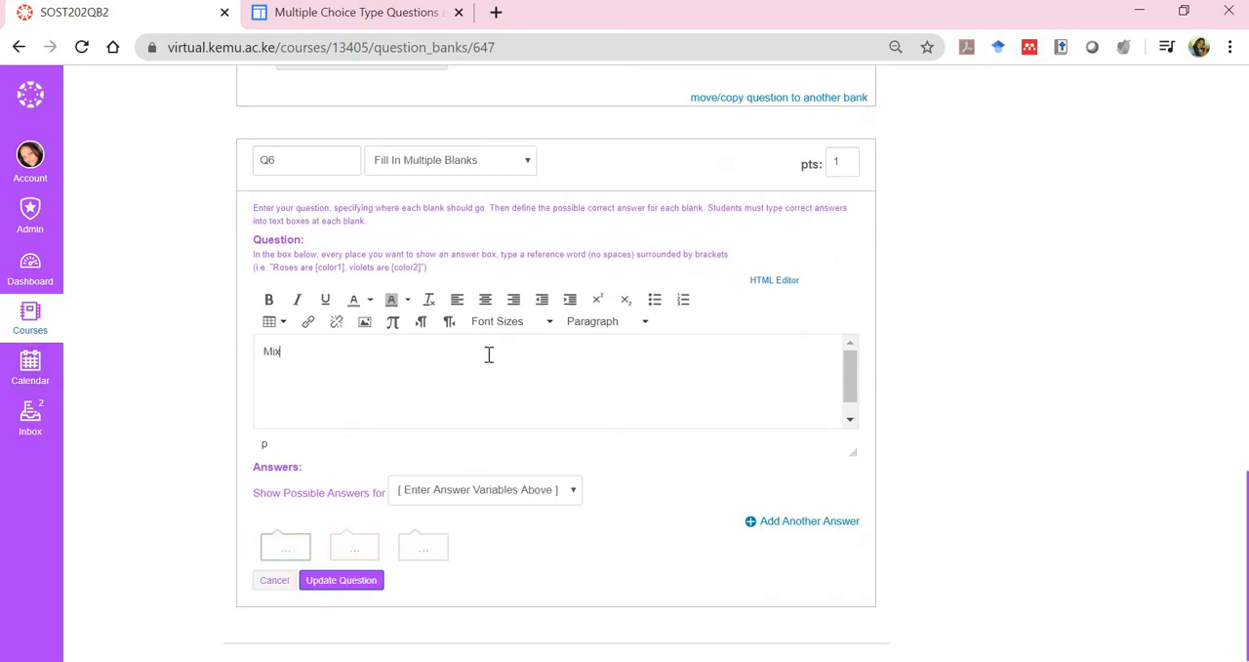
text(ed methods )
text(rese)
text(r)
text(arch )
text(const)
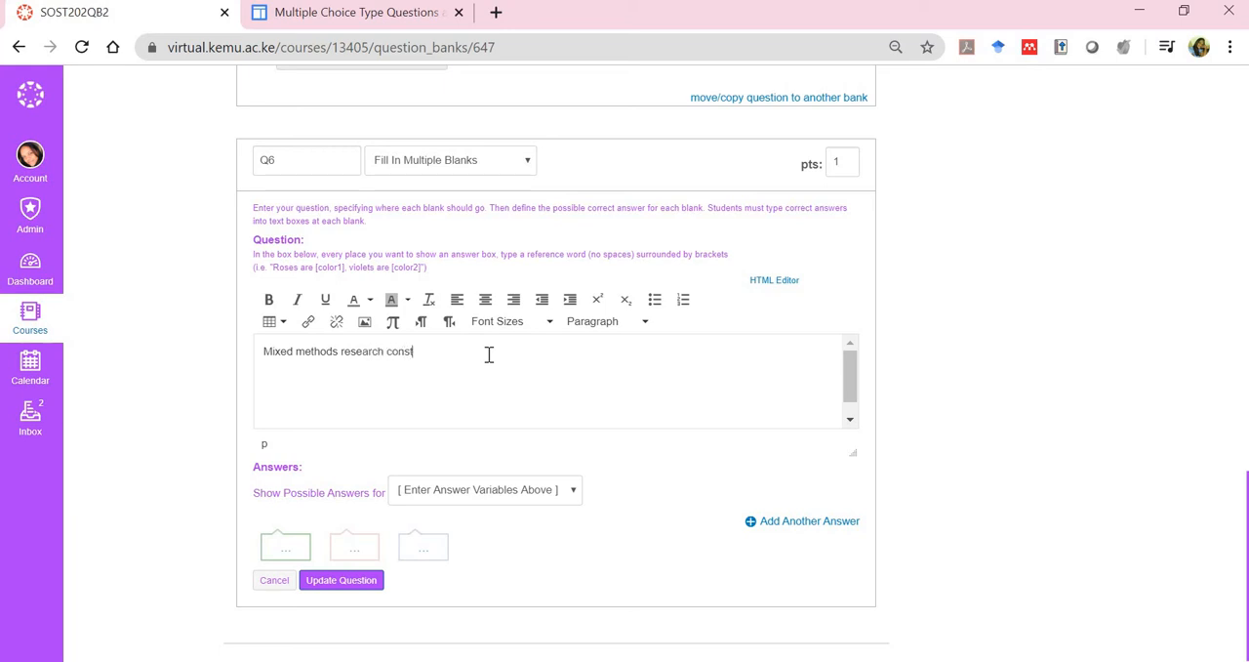
text(itutes both)
Complete the Q6 sentence with two bracketed answer variables: "[name1] research and [name2] research."
text([)
text(type)
text(1)
key(BackSpace)
key(BackSpace)
key(BackSpace)
key(BackSpace)
key(BackSpace)
text(name1)
text(])
text(])
text(rese)
text(arch and)
text( [)
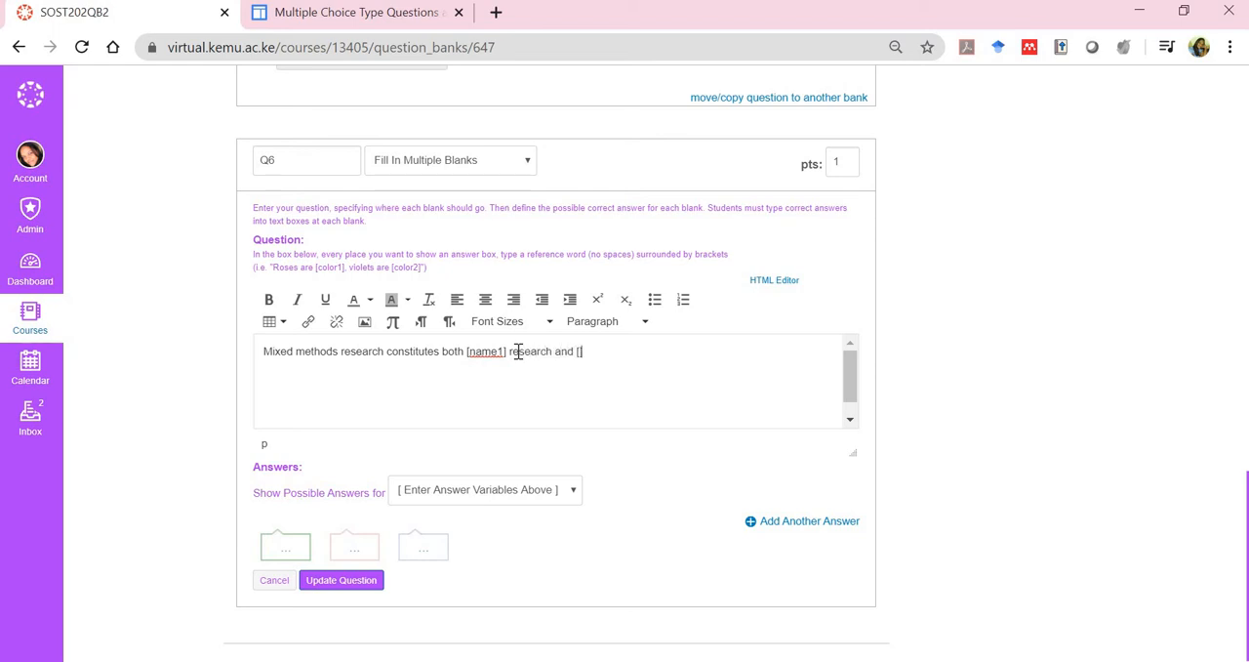
text(name2])
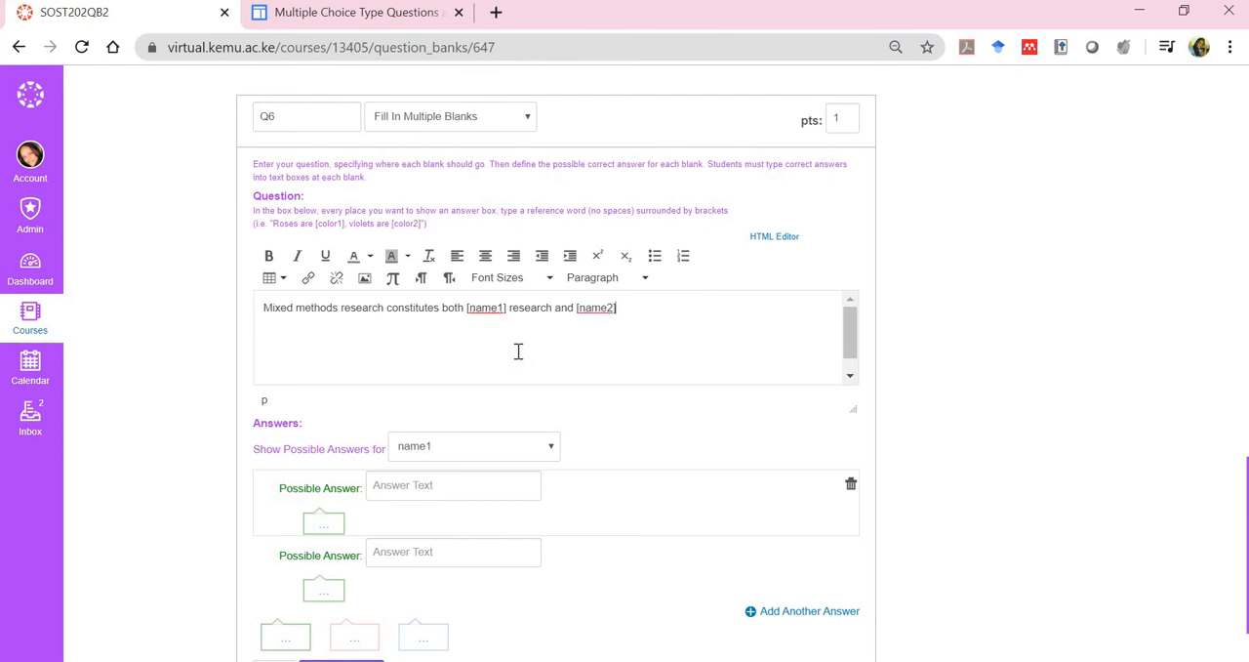
text( research.)
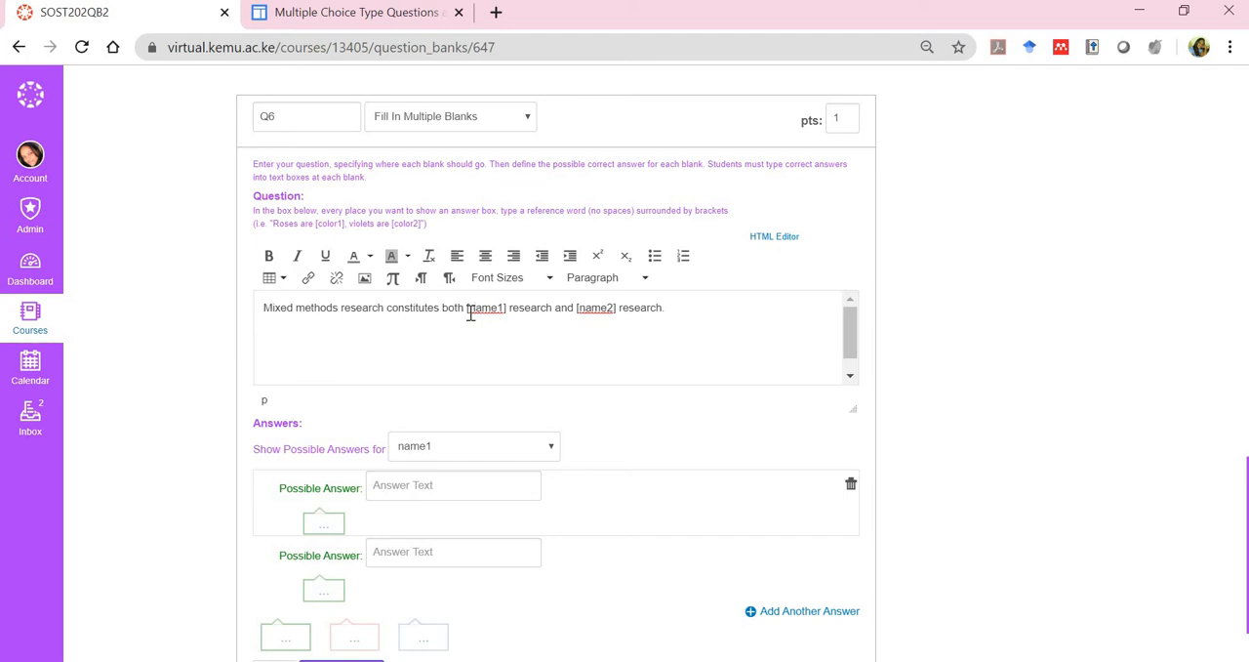
Select the name1 variable of Q6 and enter "qualitative" as its first possible answer
click(470, 309)
click(549, 449)
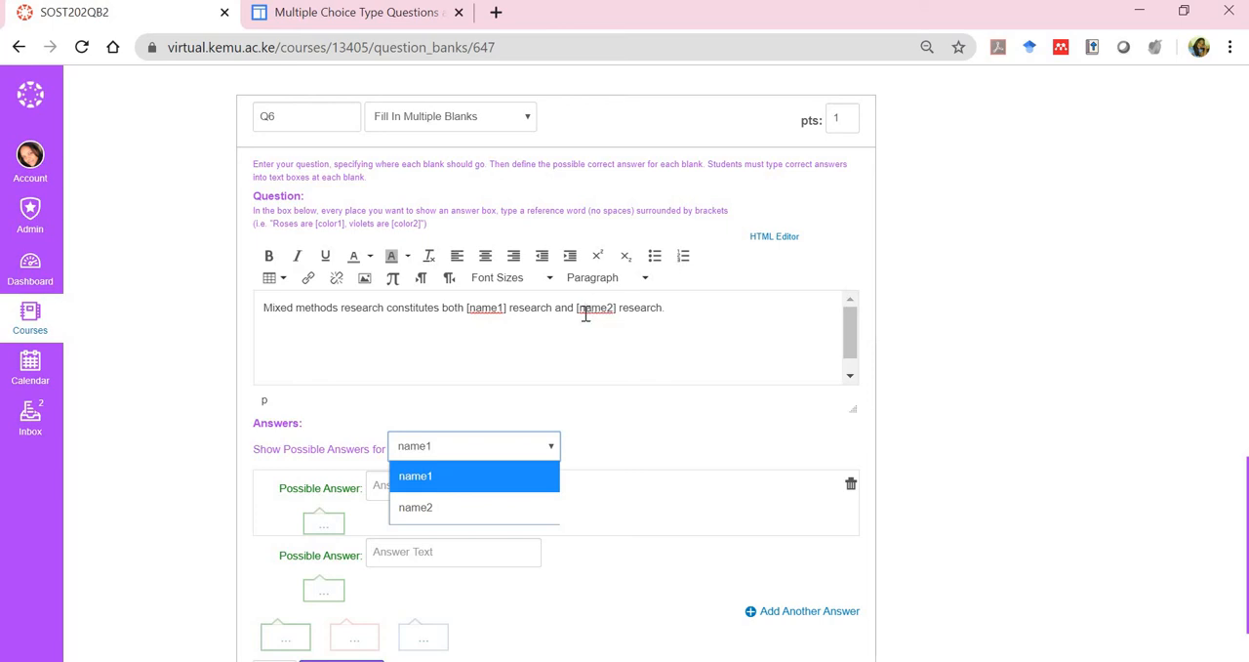
click(442, 480)
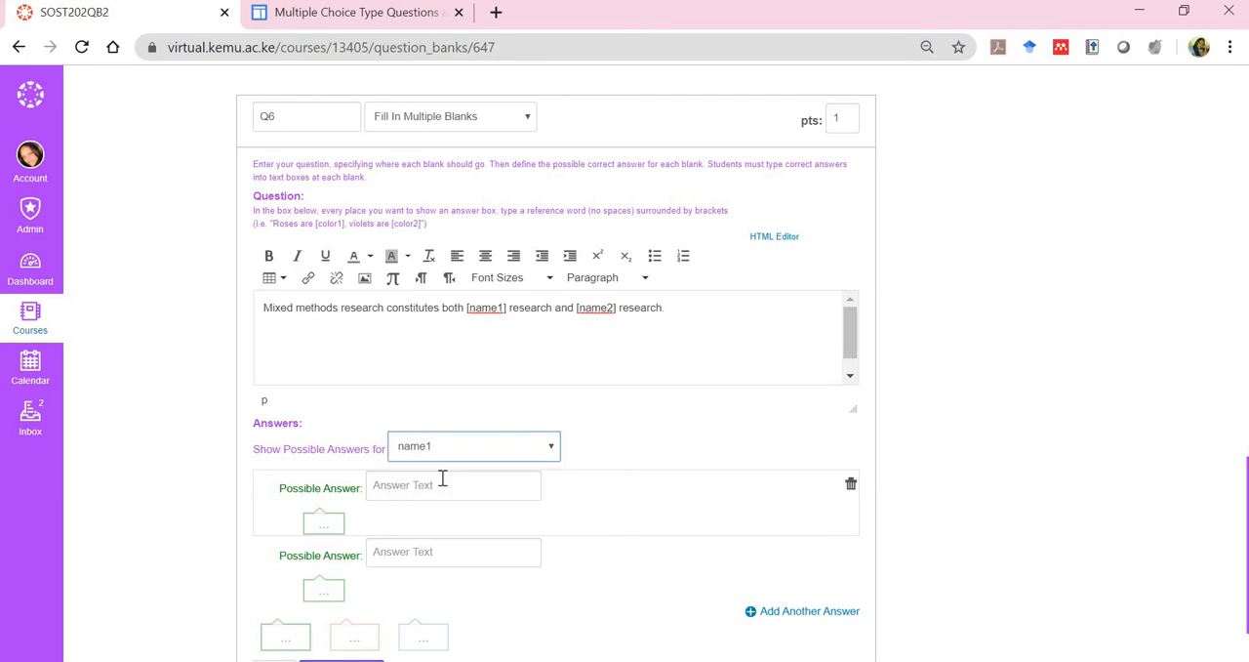
click(442, 485)
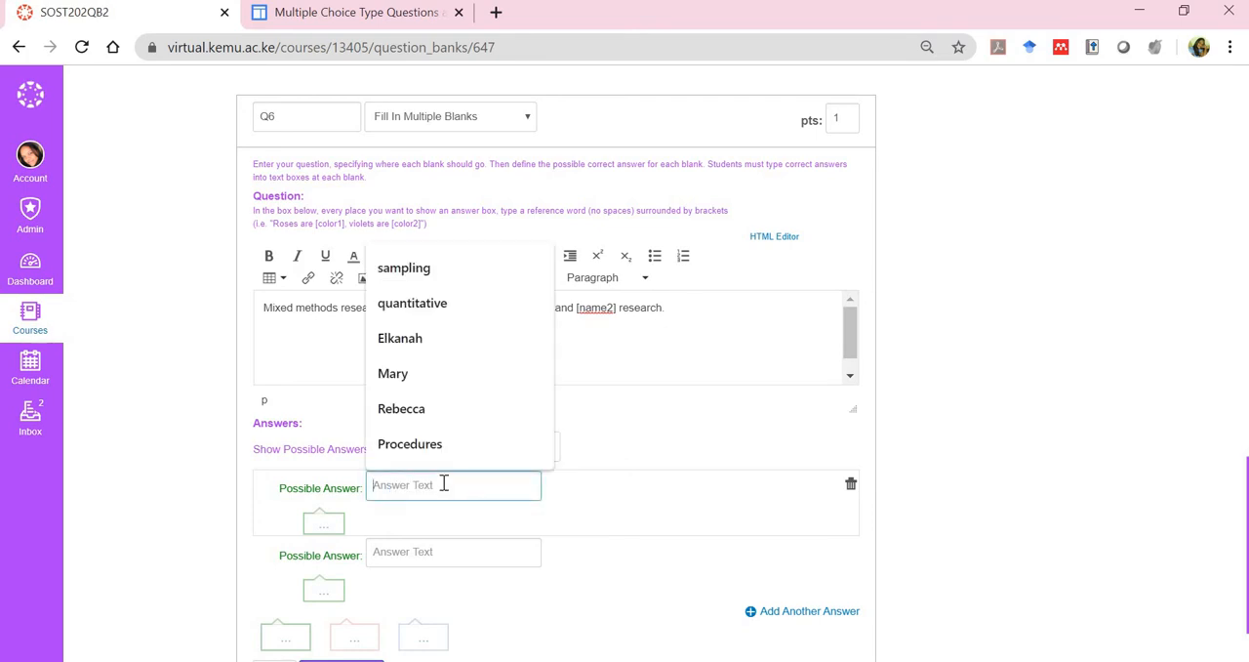
text(q)
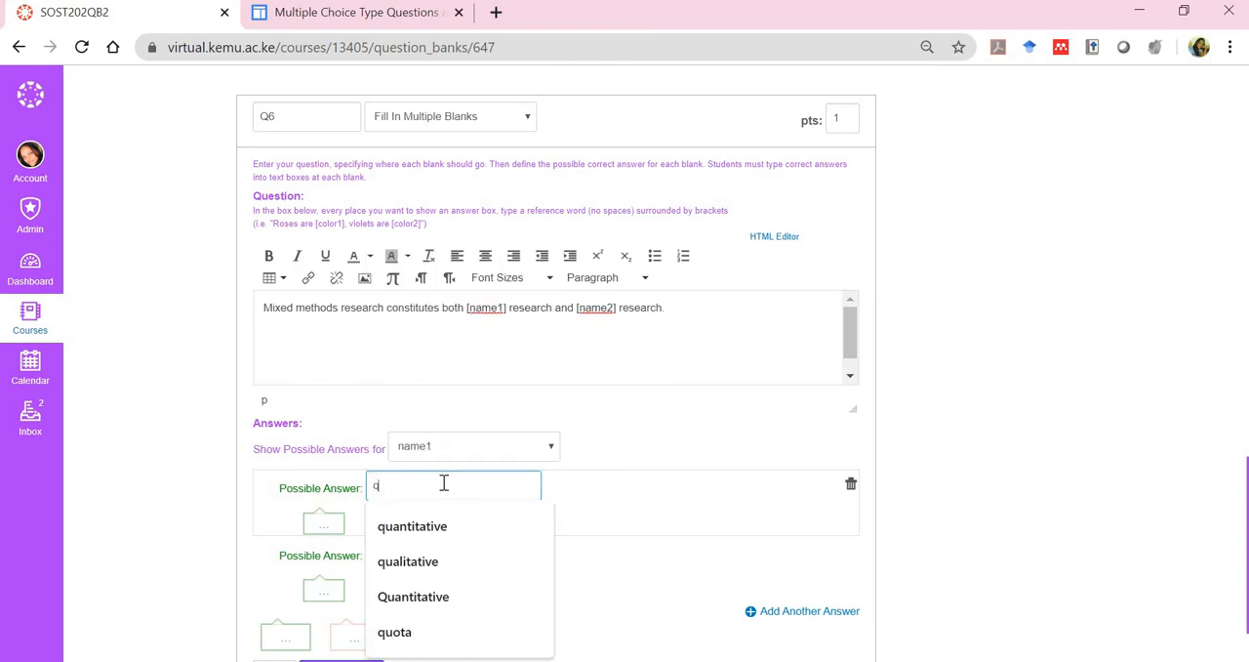
text(ualitative)
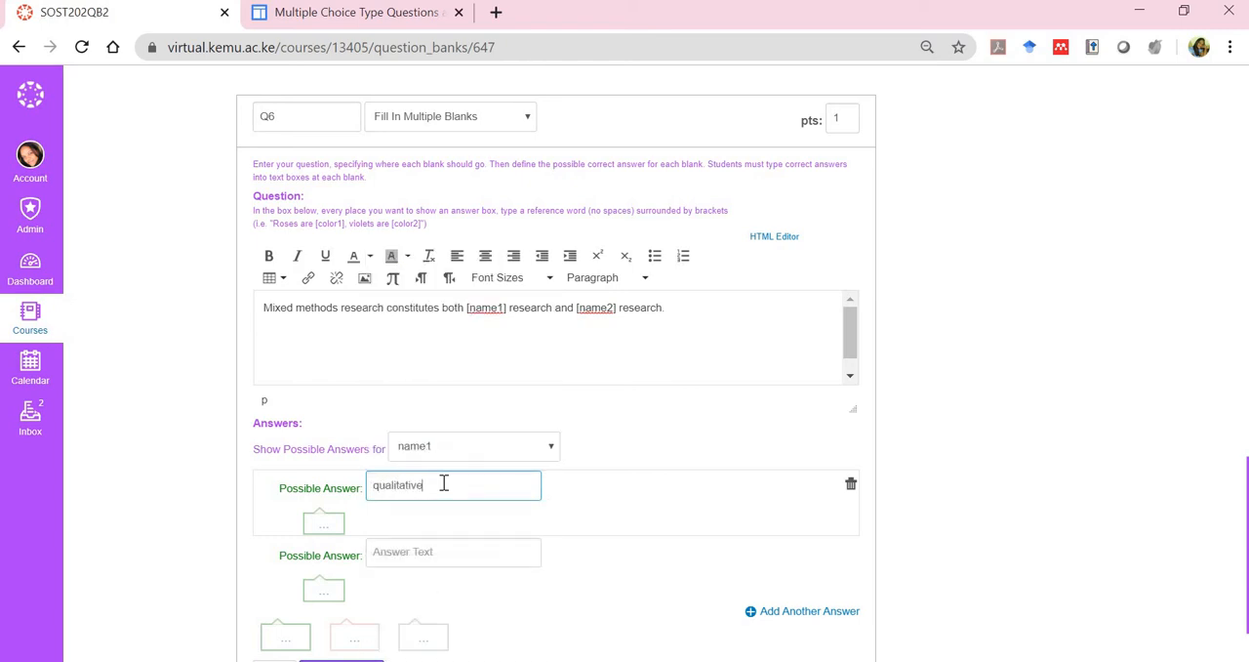
Enter "quantitative" as the second possible answer for the name1 variable of Q6
key(Tab)
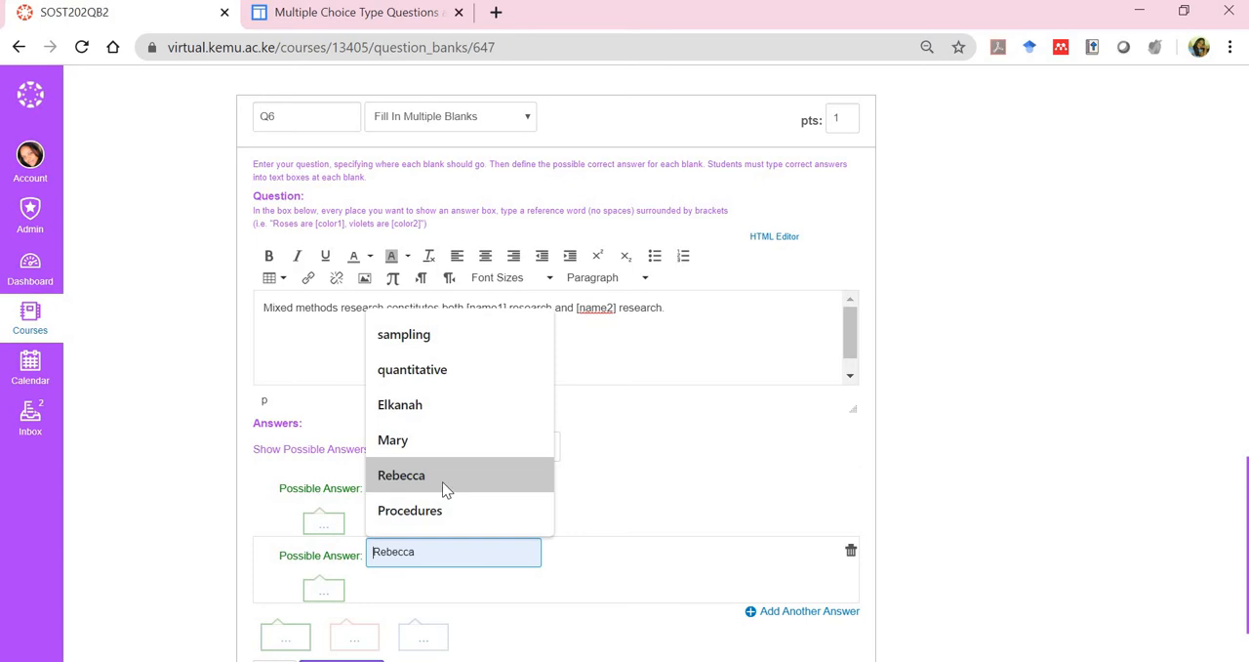
text(quanti)
text(ati)
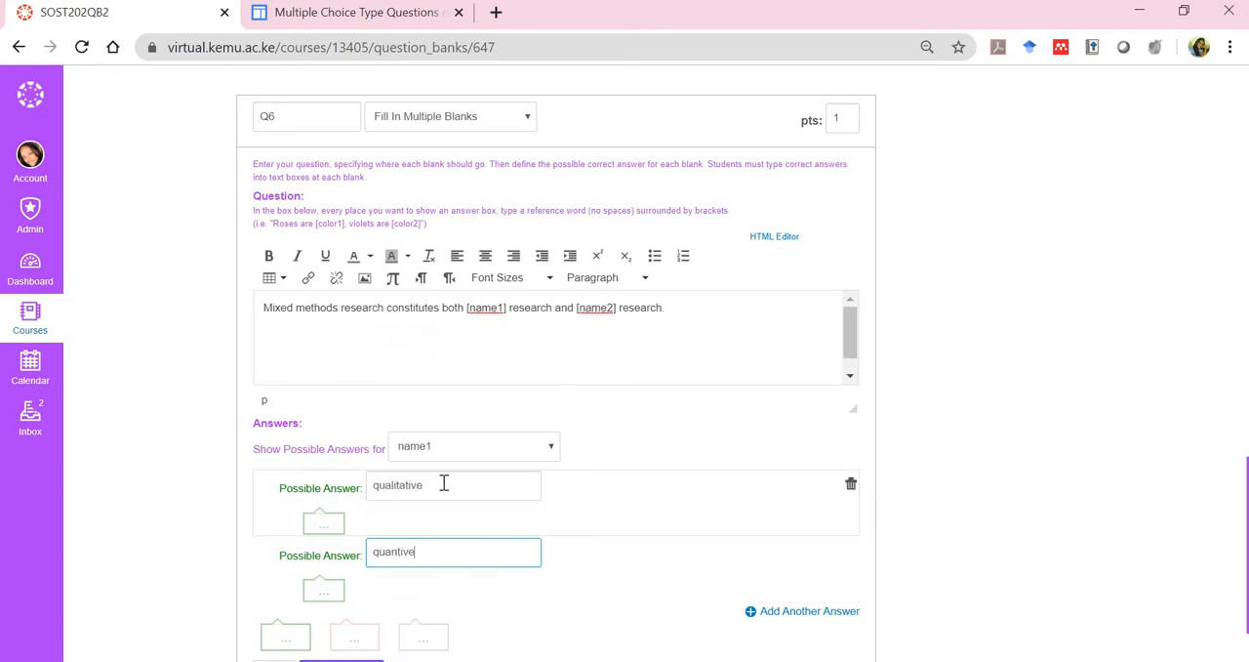
key(BackSpace)
key(BackSpace)
key(BackSpace)
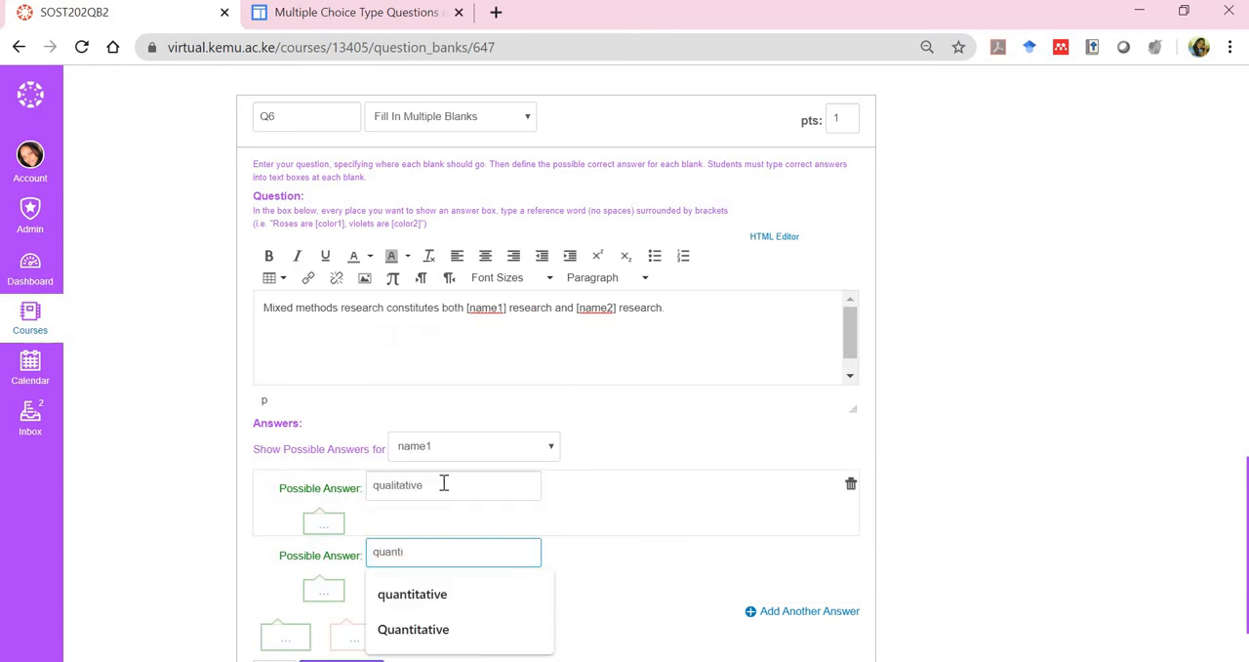
key(Down)
key(Return)
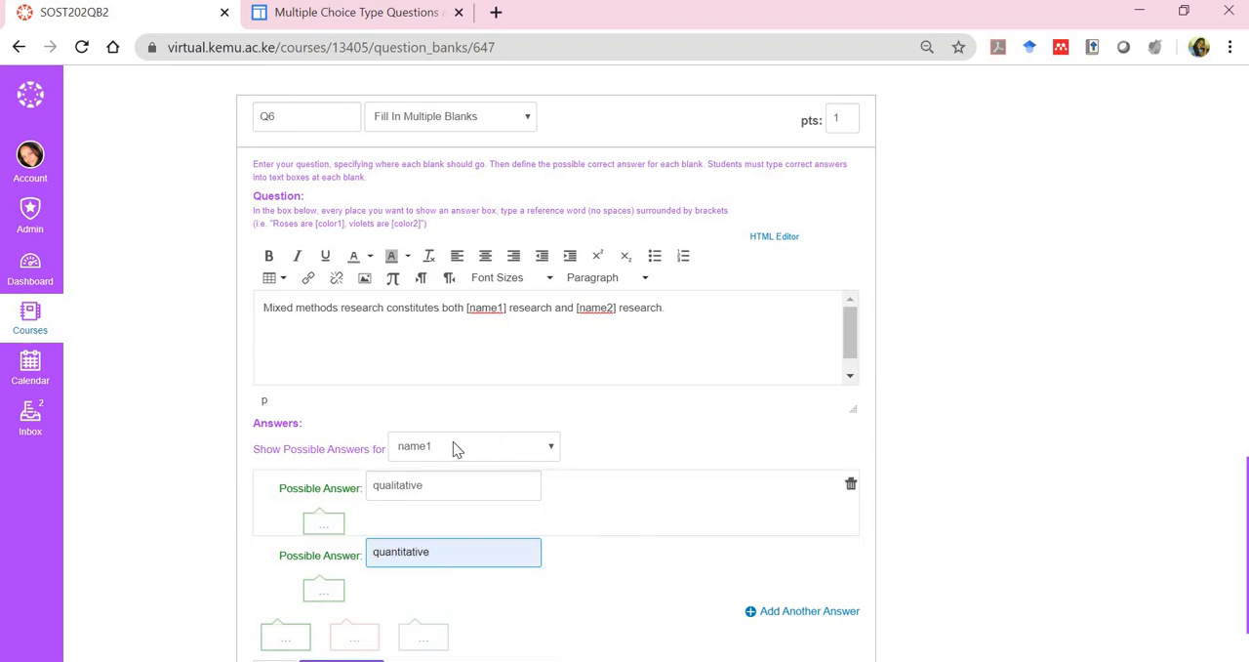
Switch the possible answers to the name2 variable and enter "quantitative" as its first possible answer
click(553, 451)
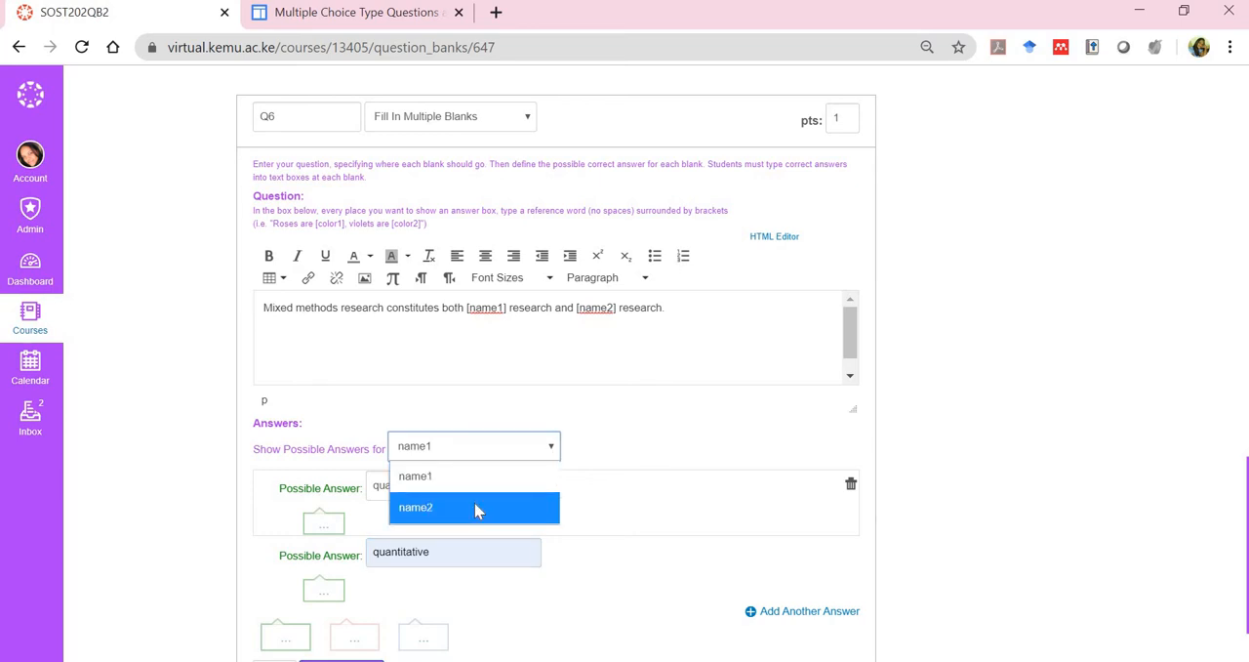
click(477, 508)
click(518, 453)
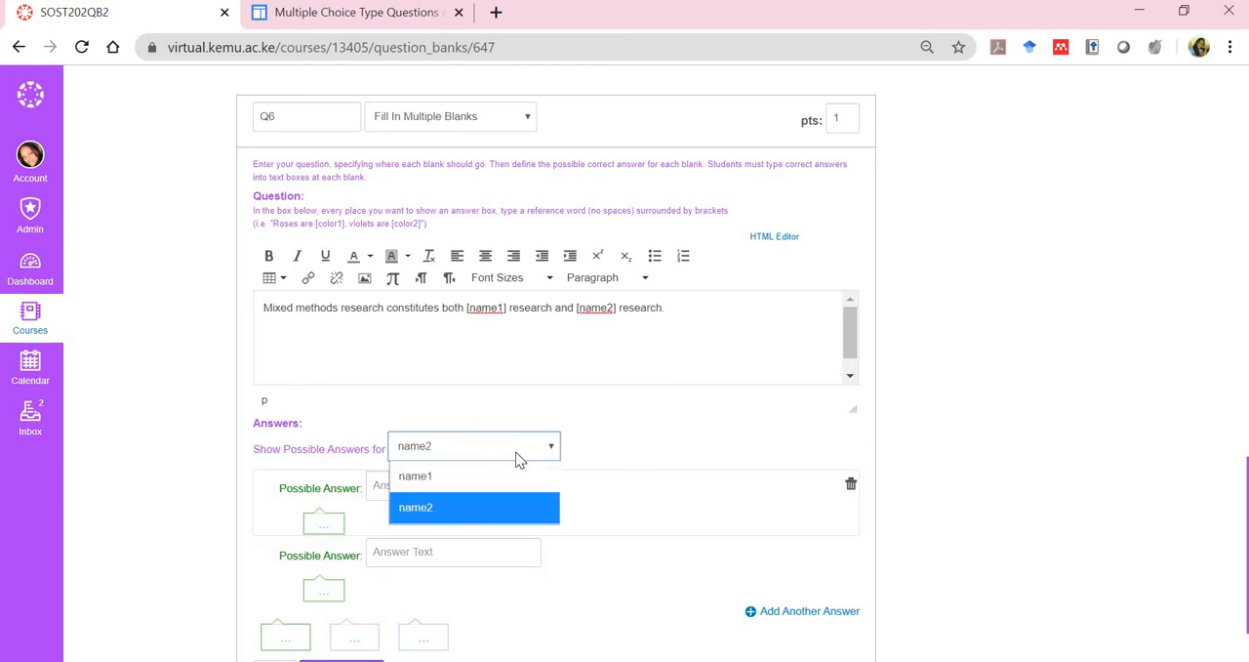
click(495, 475)
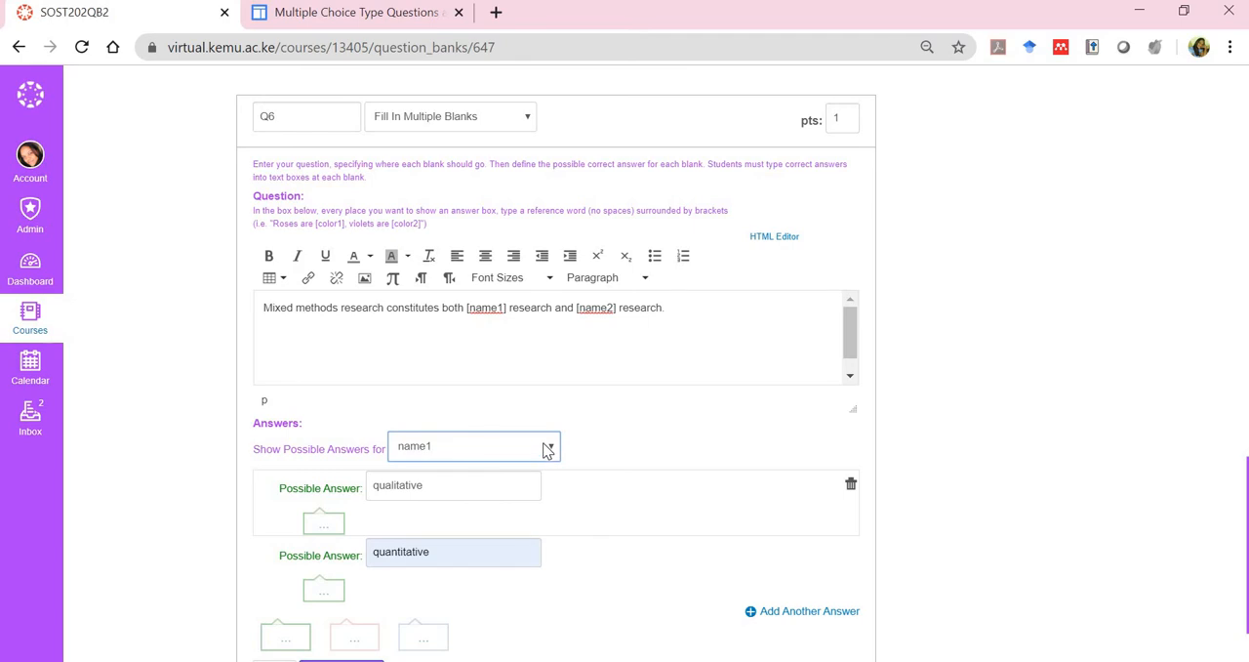
click(547, 451)
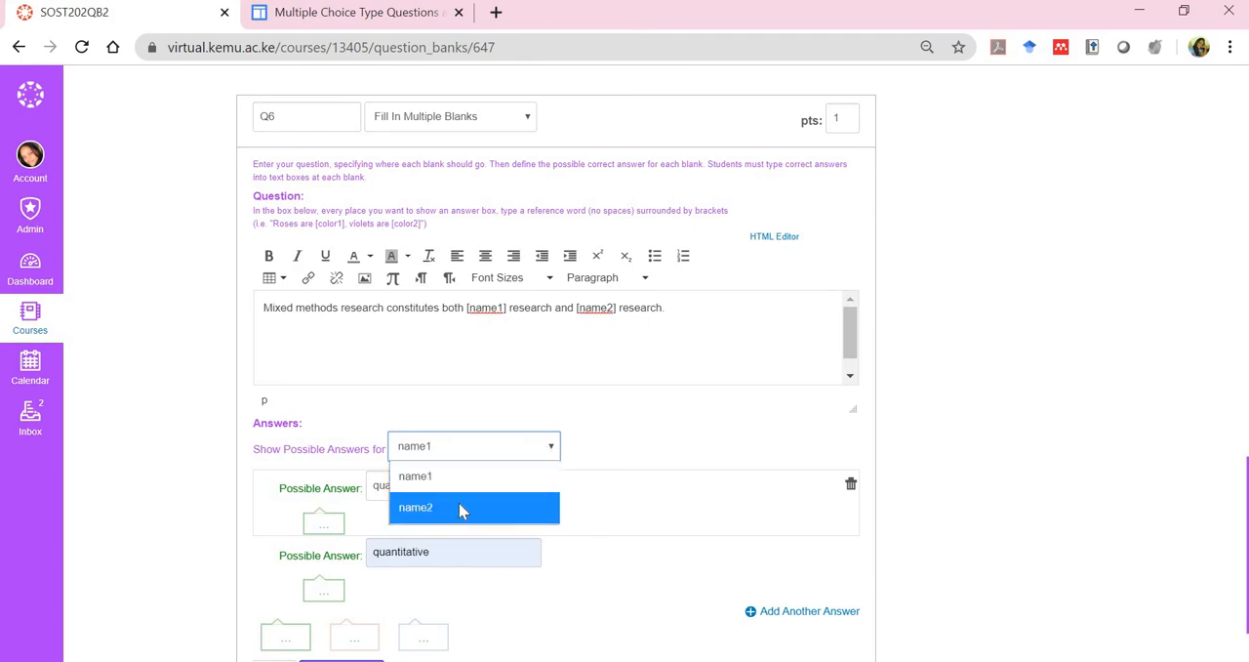
click(459, 508)
click(460, 488)
text(qua)
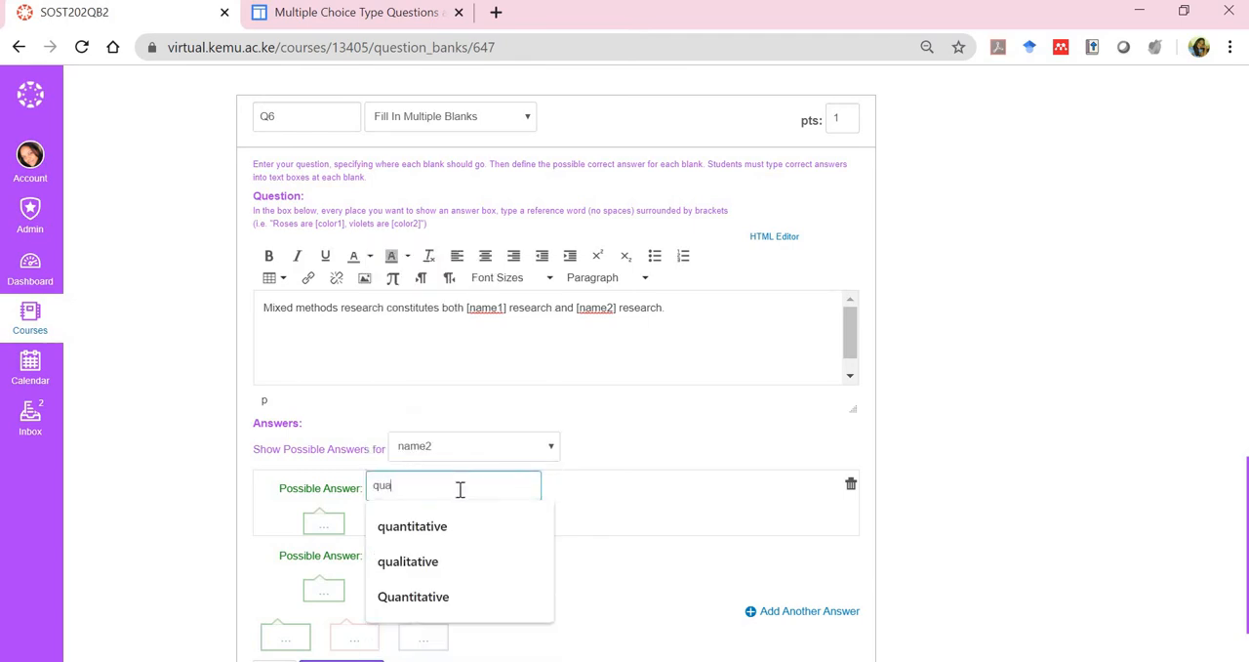
text(ntitati)
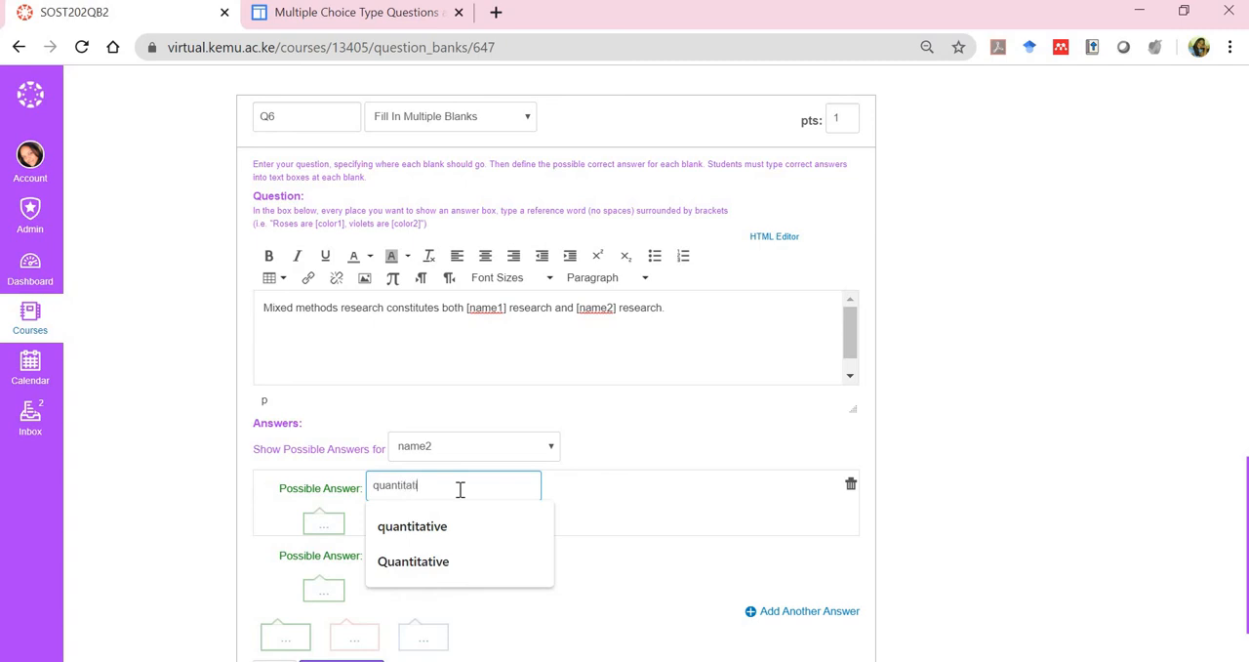
text(ve)
Enter "qualitative" as the second possible answer for the name2 variable
click(426, 555)
text(w)
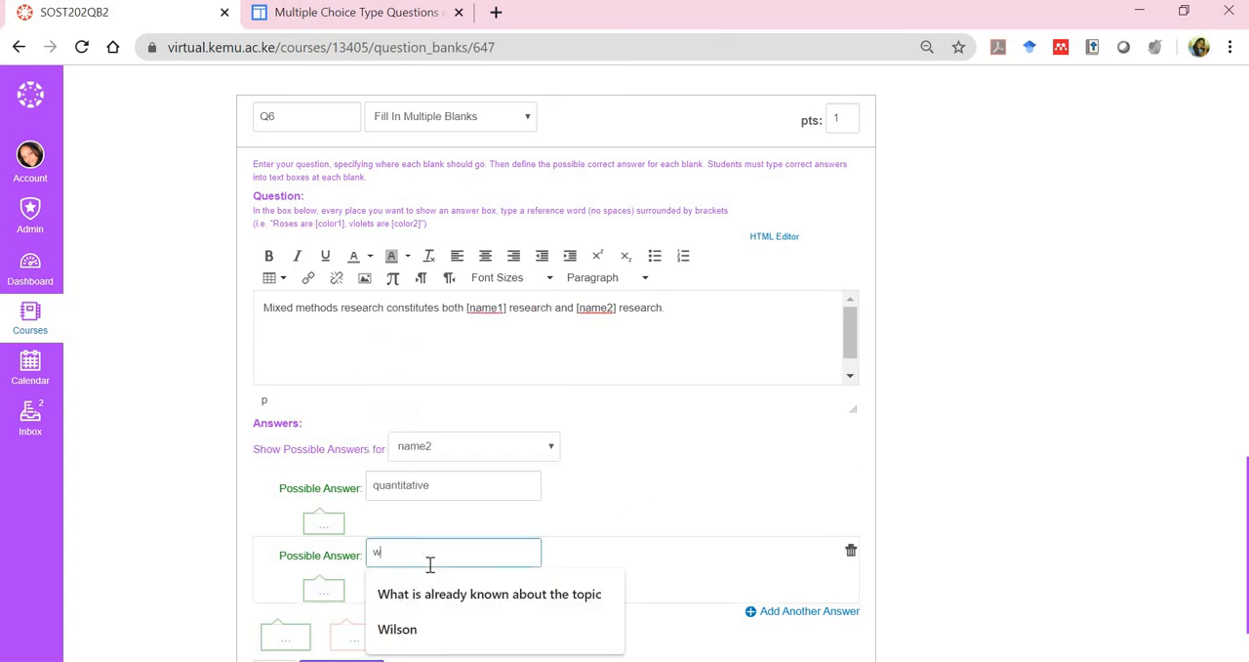
key(BackSpace)
text(qualiti)
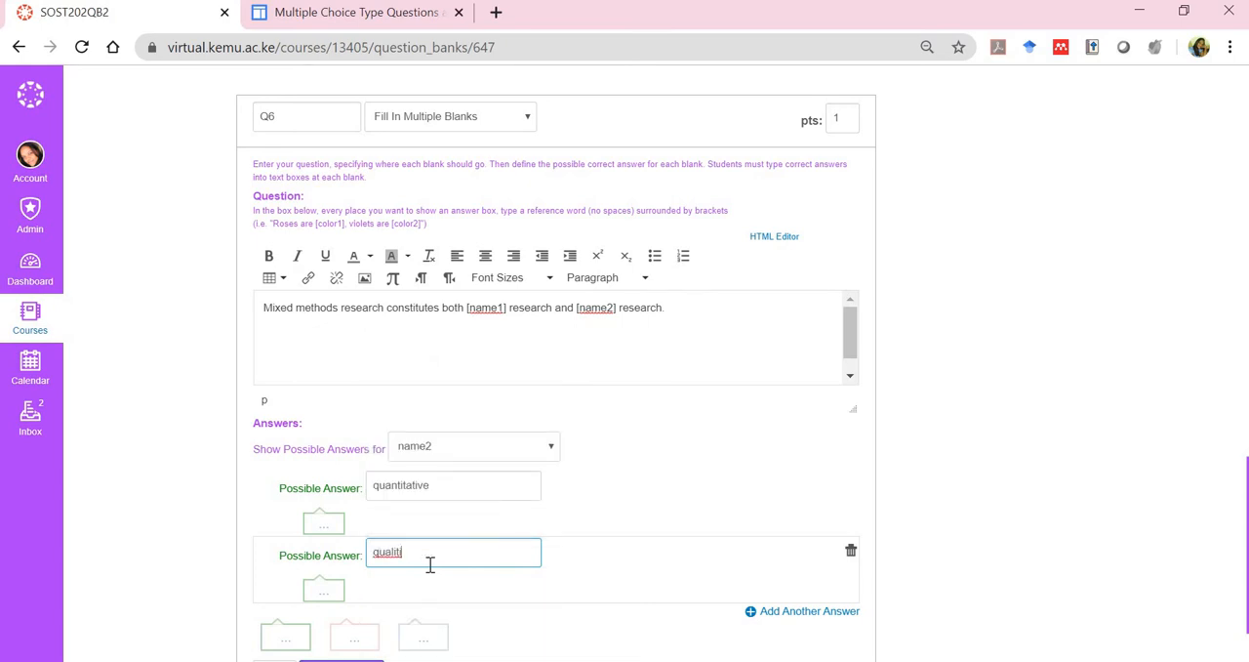
key(BackSpace)
text(ative)
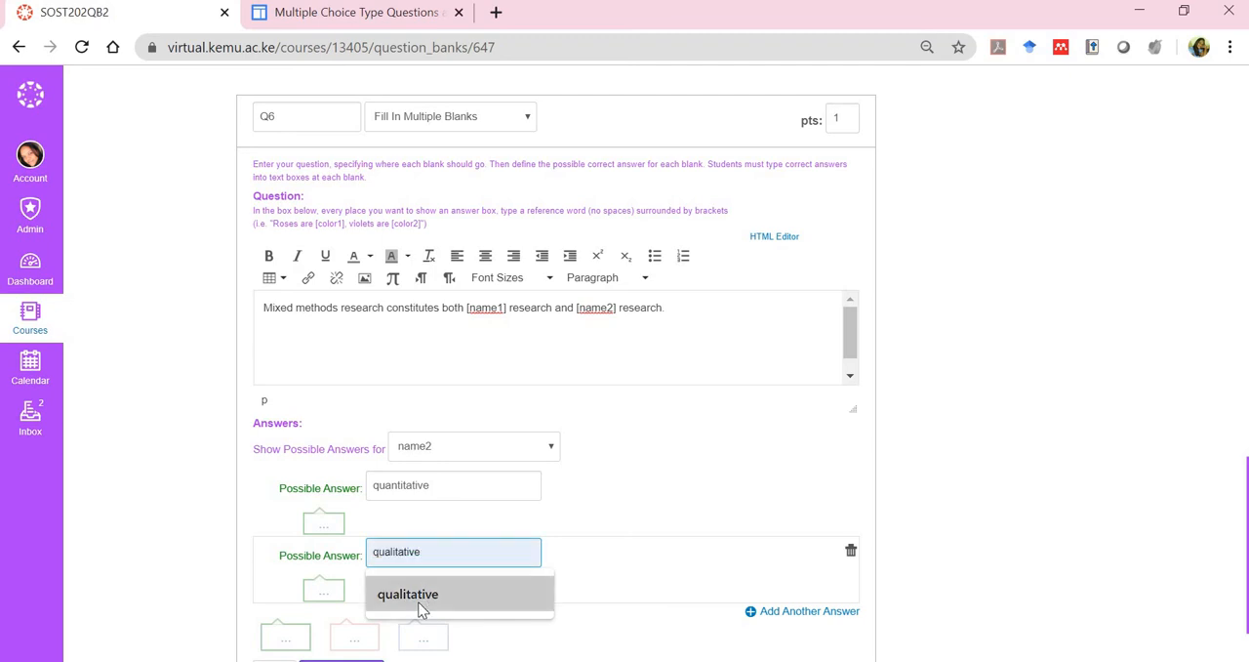
click(418, 607)
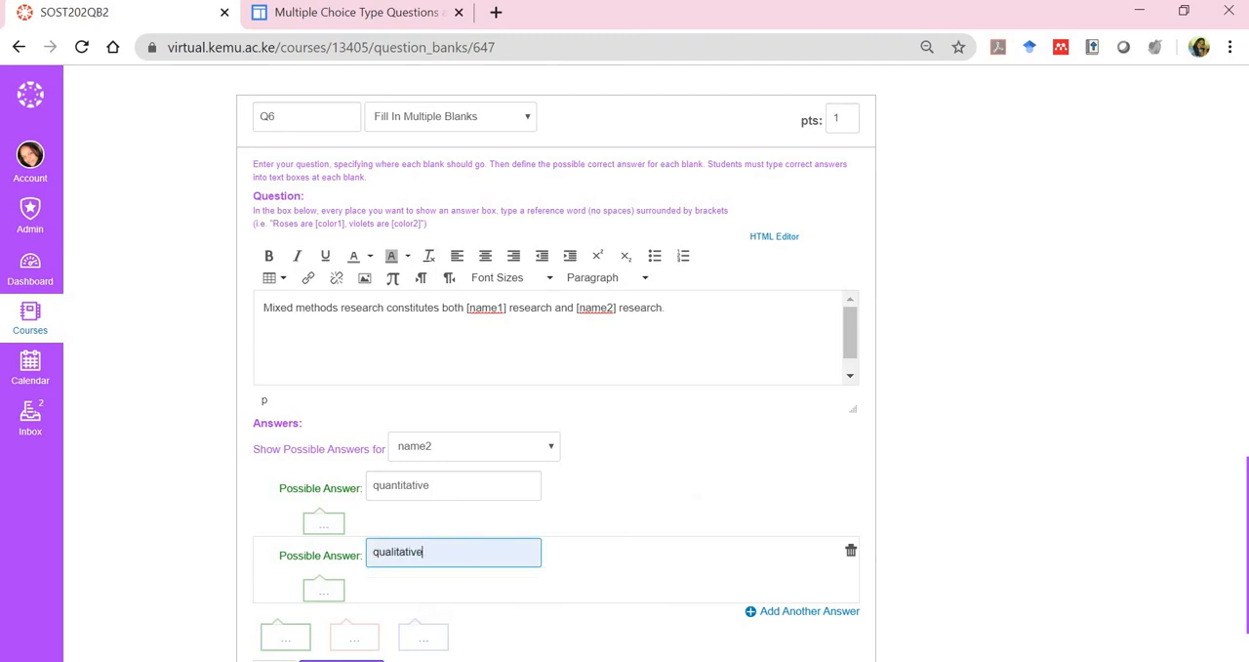
Examine the question instructions on bracketed reference words, including the [color1] and [color2] example
scroll(743, 363, down, 1)
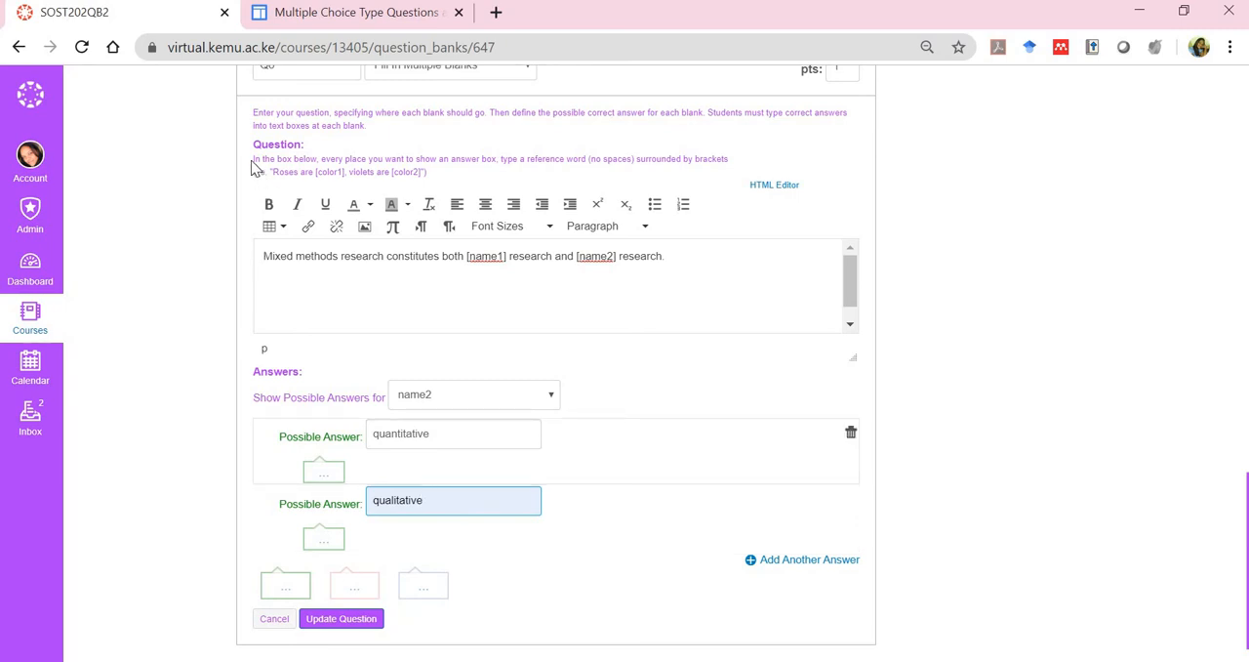
triple_click(306, 172)
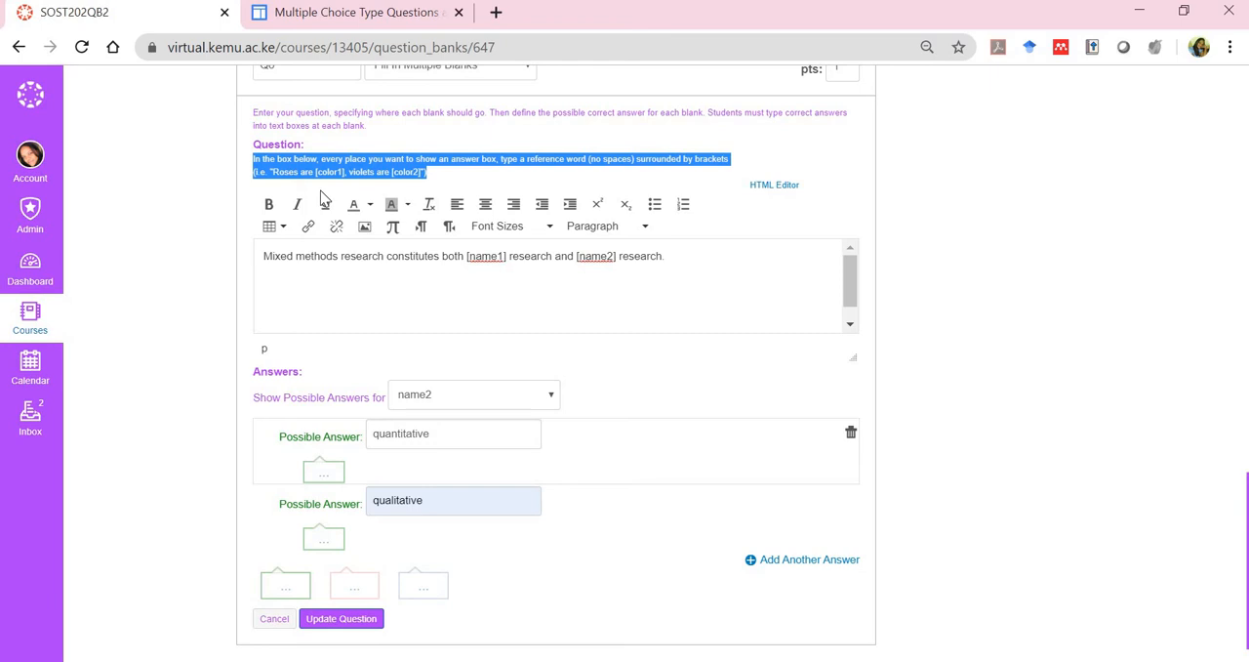
click(285, 186)
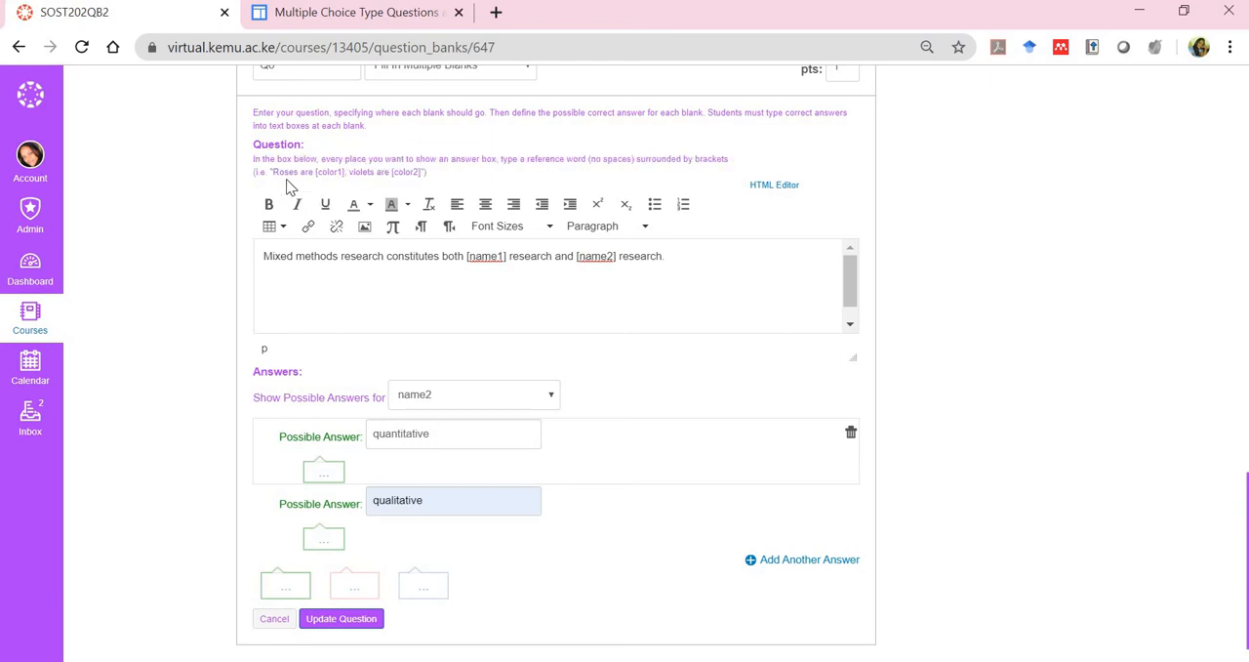
double_click(341, 174)
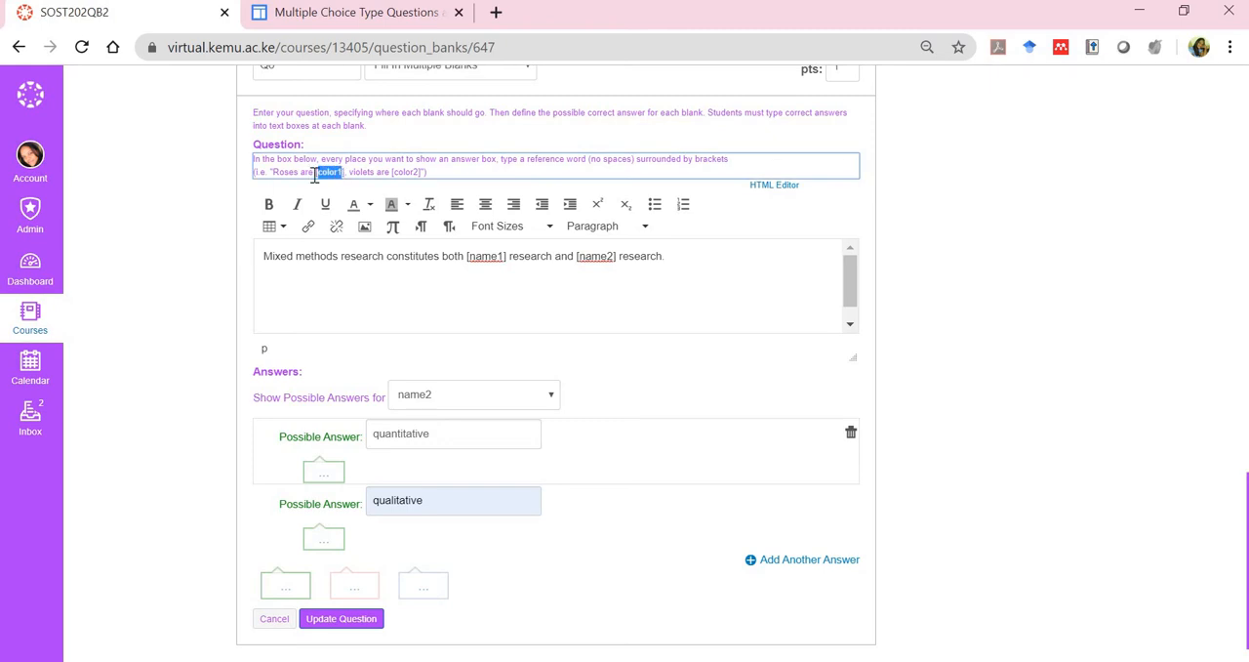
drag(313, 174, 344, 173)
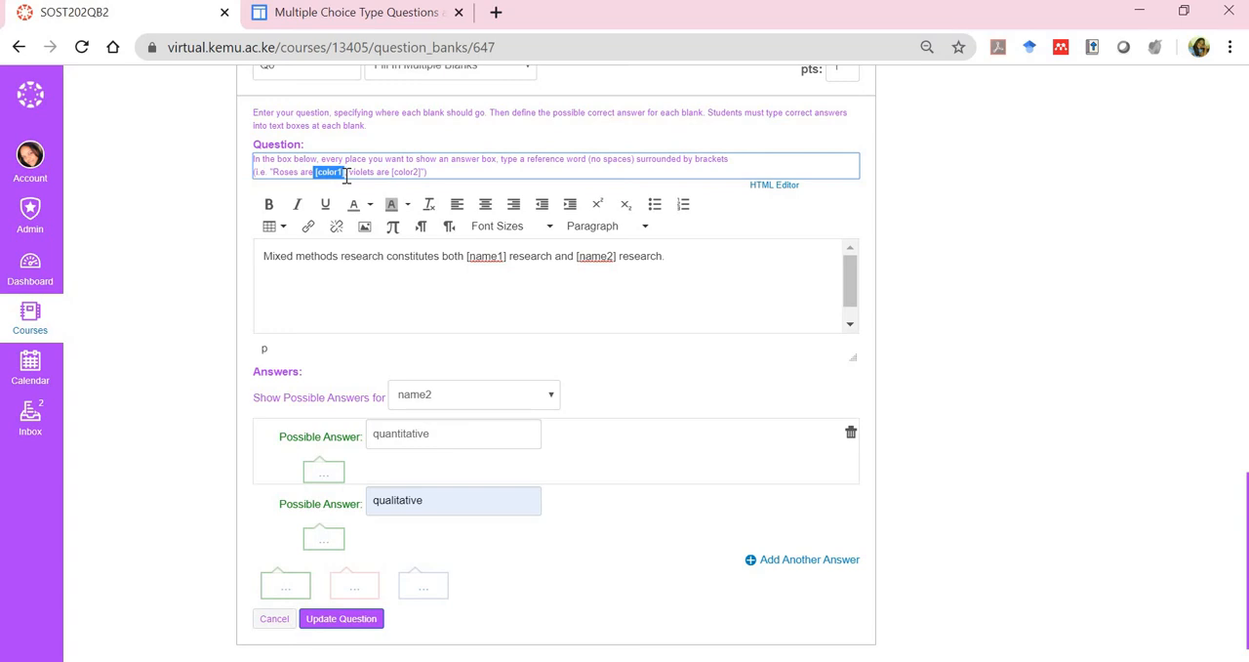
click(409, 172)
drag(393, 171, 424, 173)
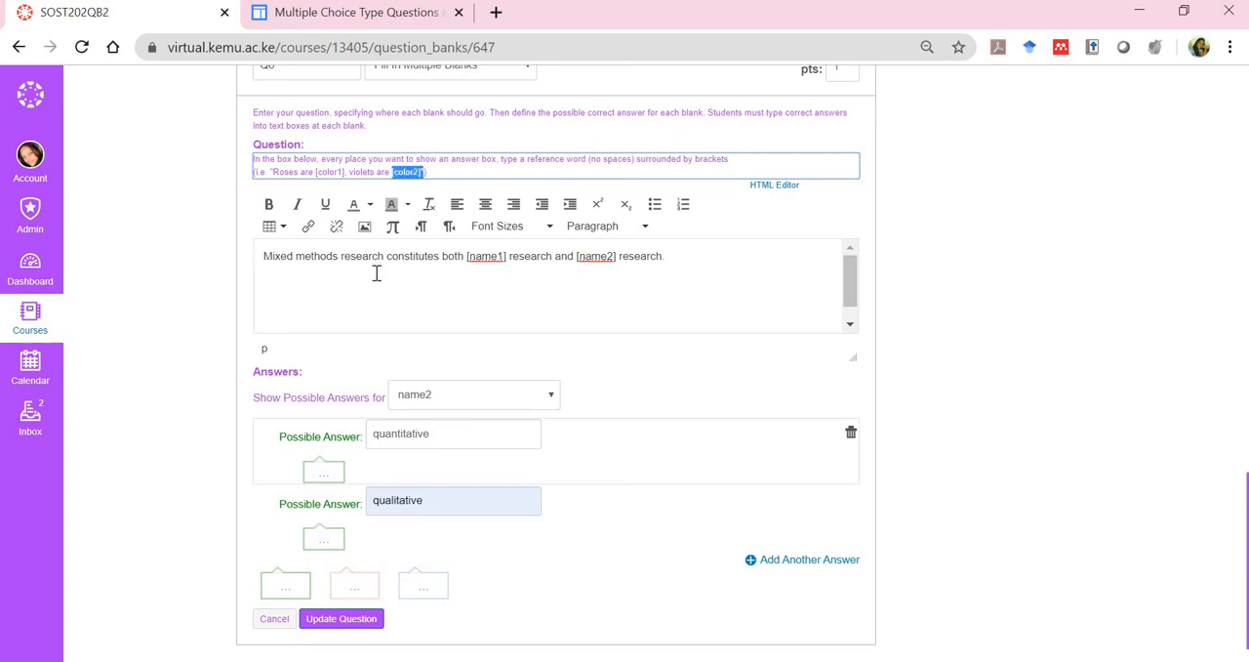
Rename the two bracketed variables in the Q6 sentence from name1 and name2 to [type1] and [type2]
click(473, 258)
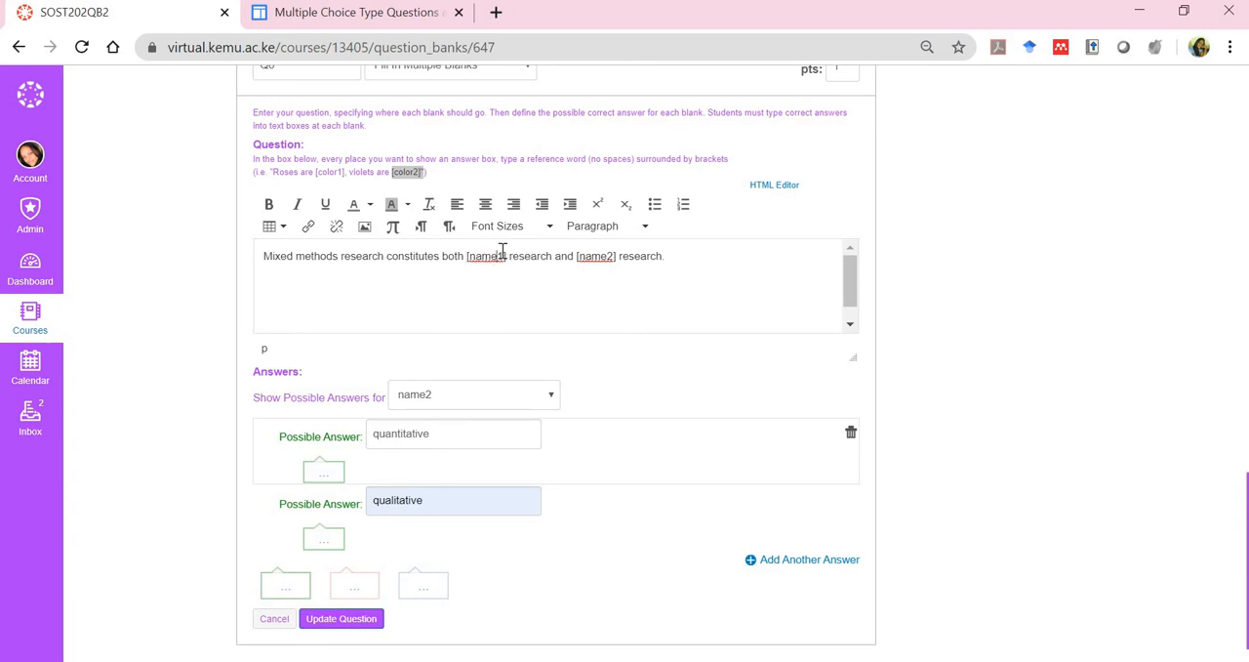
key(BackSpace)
key(BackSpace)
key(BackSpace)
key(BackSpace)
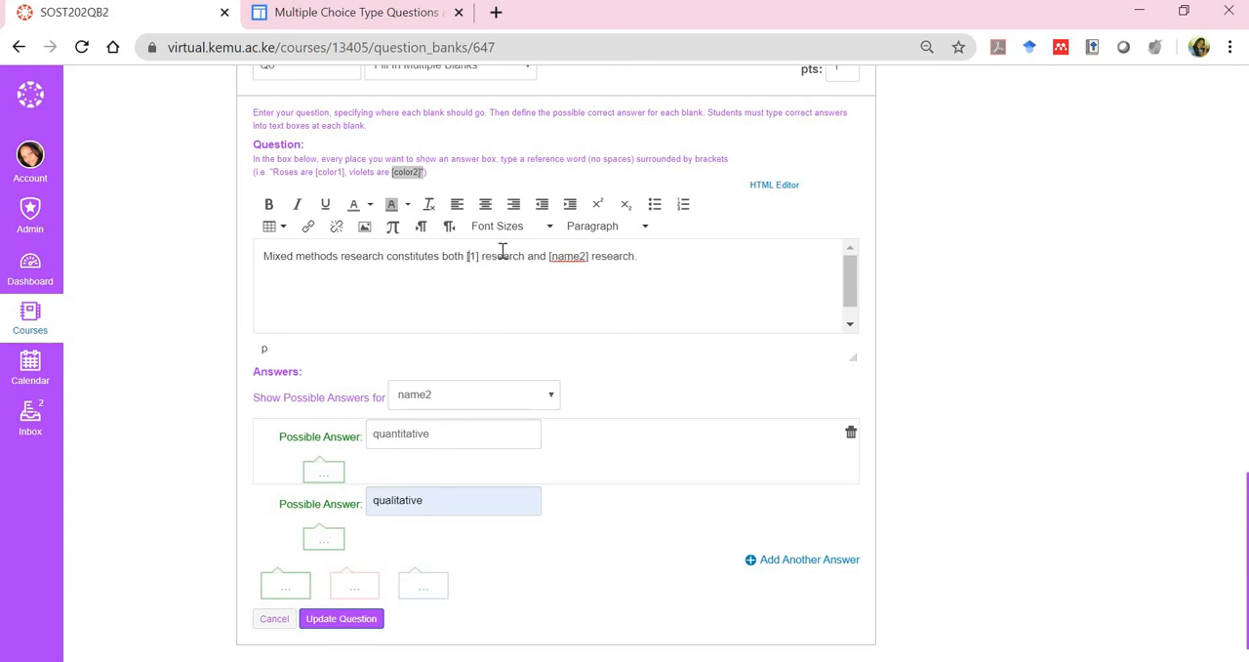
text(type)
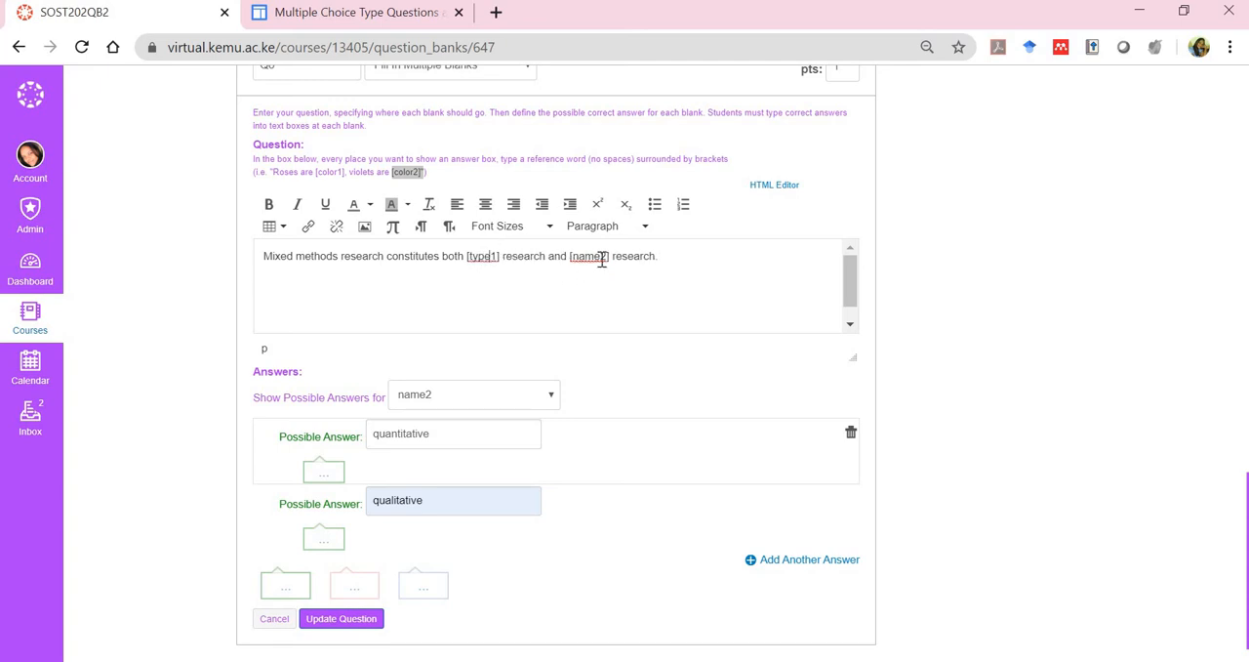
click(601, 258)
key(BackSpace)
key(BackSpace)
key(BackSpace)
key(BackSpace)
text(type)
Show the possible answers for the type1 variable and save question Q6
click(557, 395)
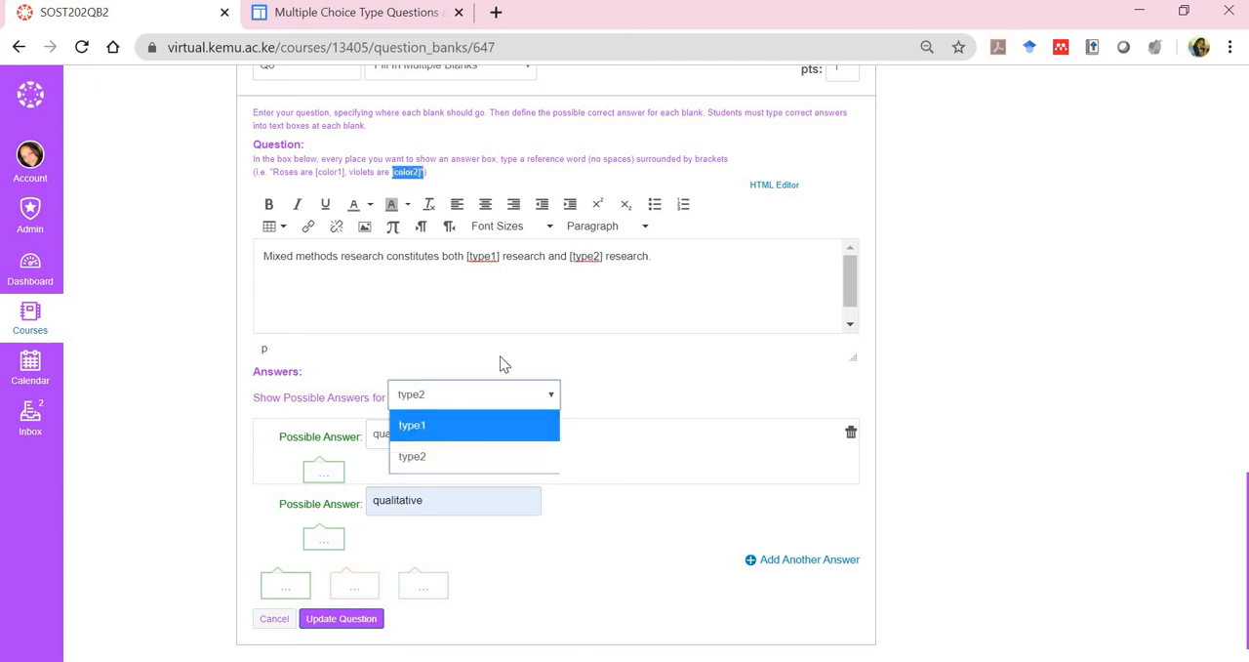
click(527, 398)
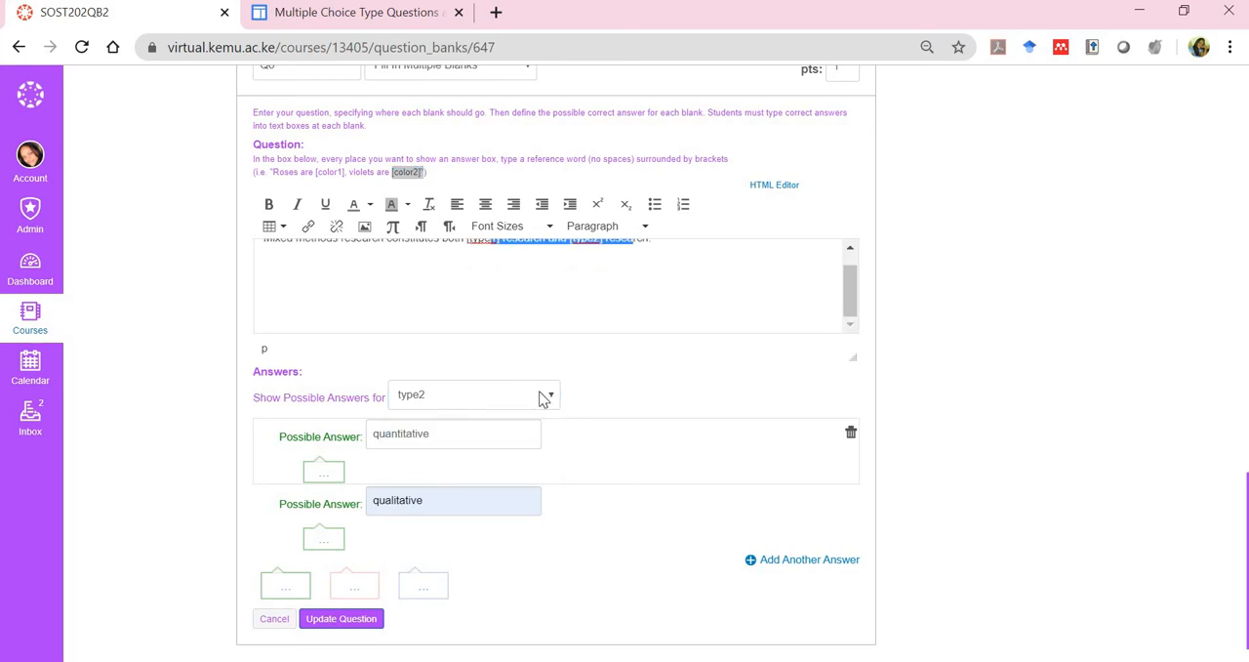
click(518, 405)
click(490, 425)
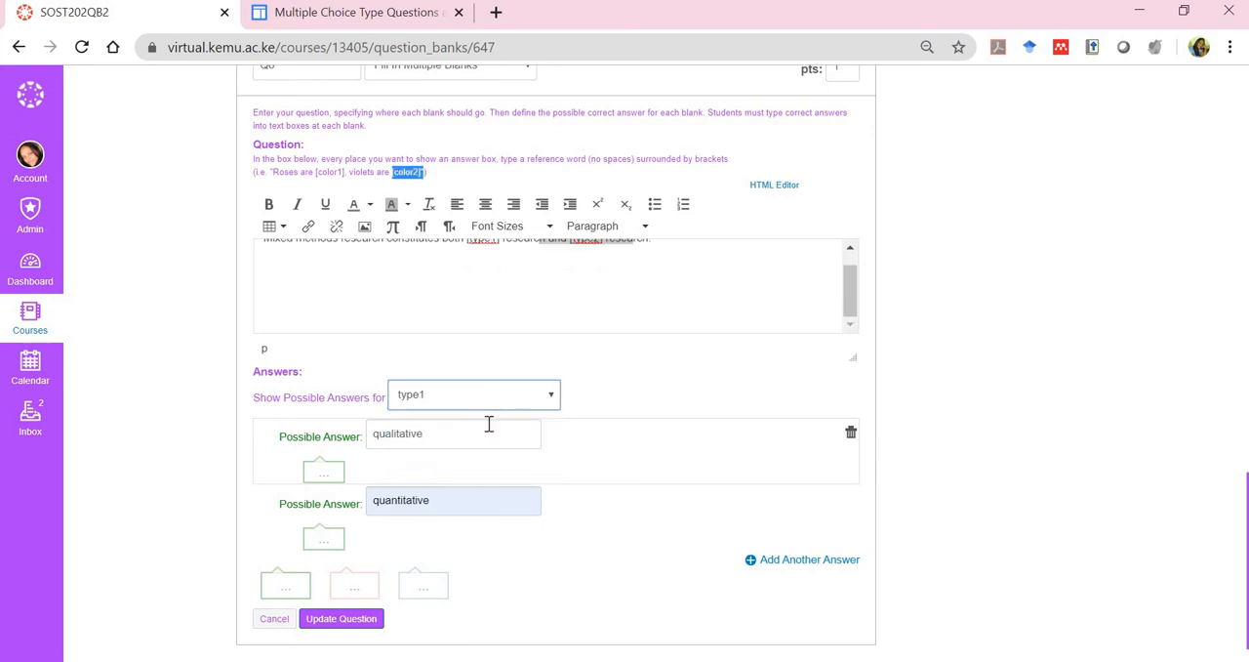
scroll(489, 423, up, 1)
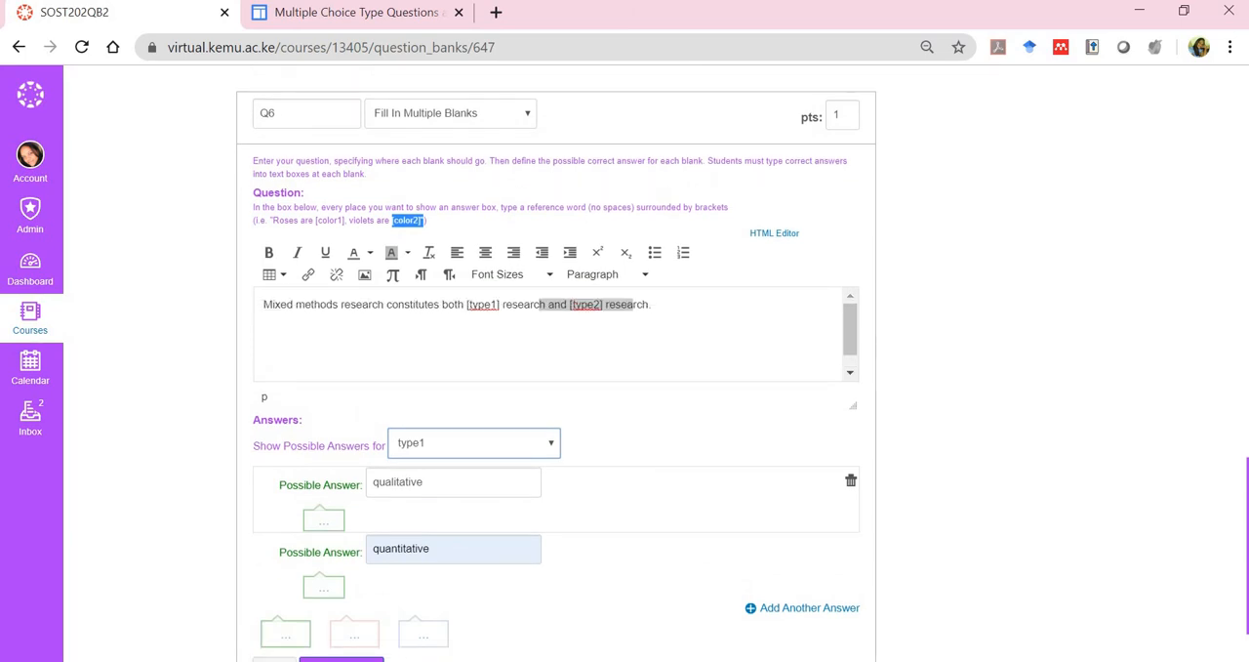
scroll(556, 364, down, 2)
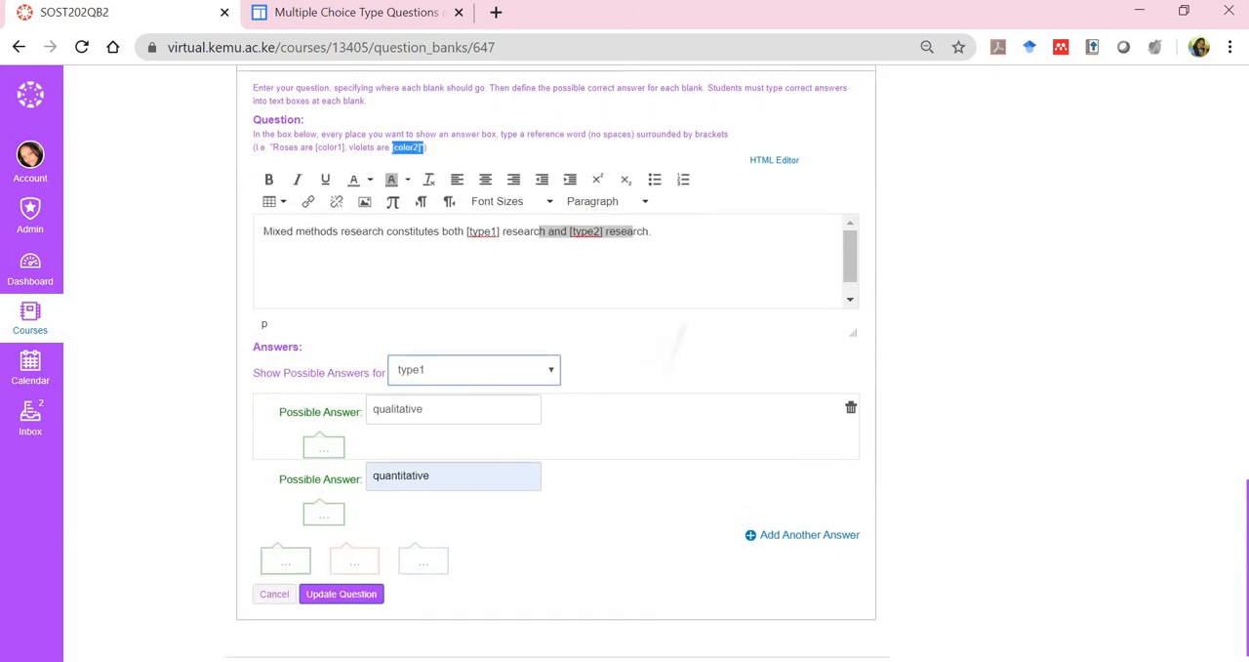
click(323, 583)
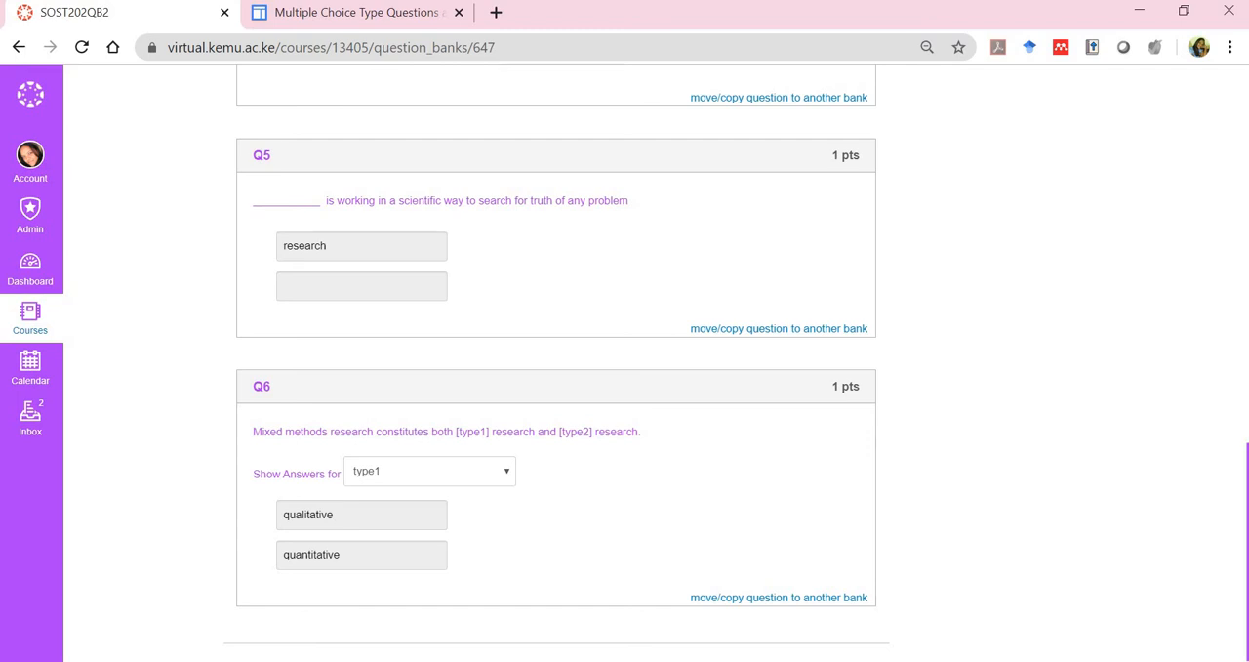
Reopen question Q6 for editing, set its points to 2, and save the question
scroll(333, 591, up, 3)
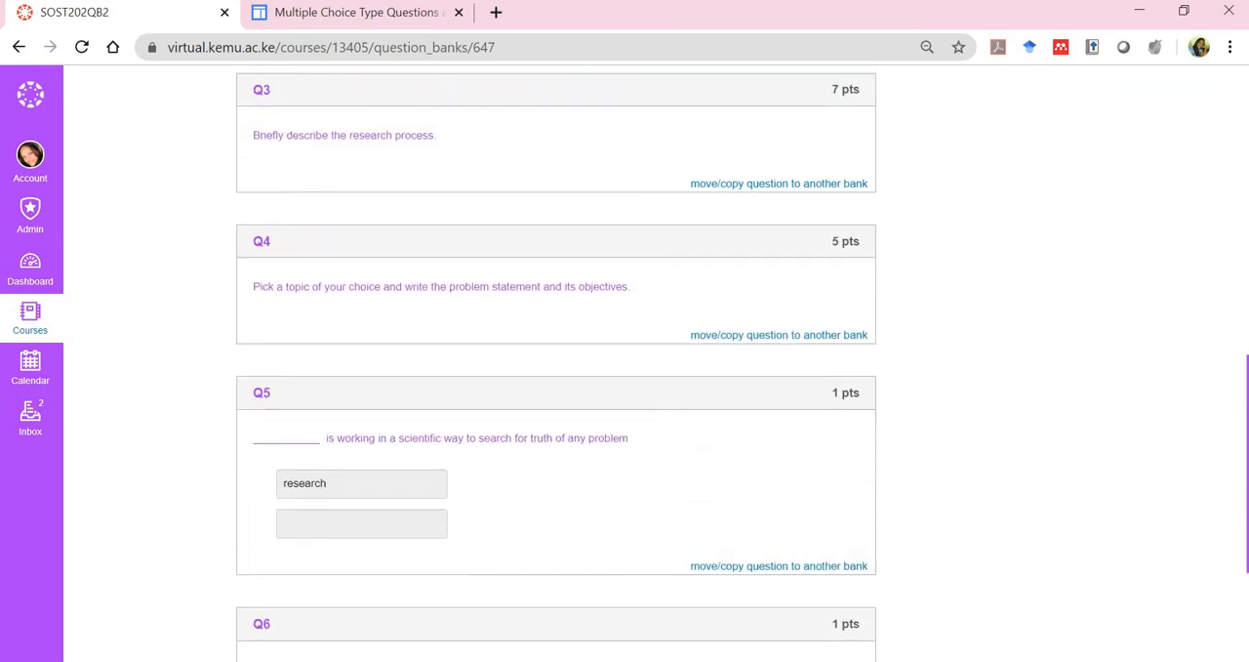
scroll(556, 390, up, 10)
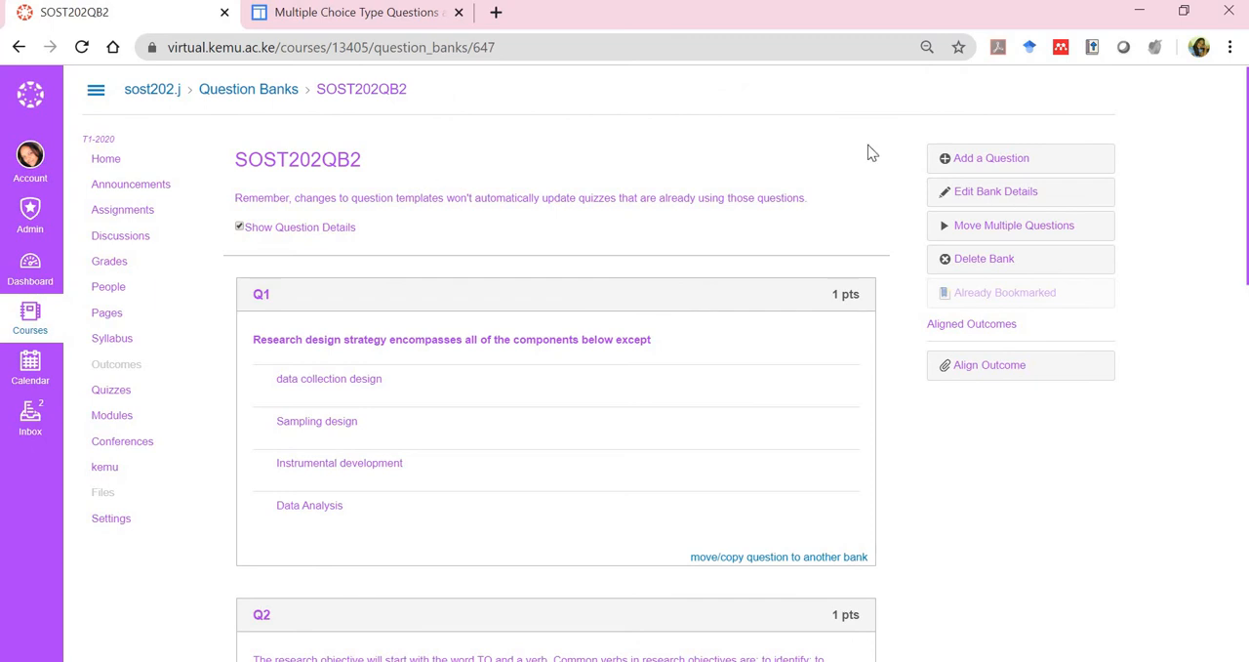
scroll(942, 181, down, 12)
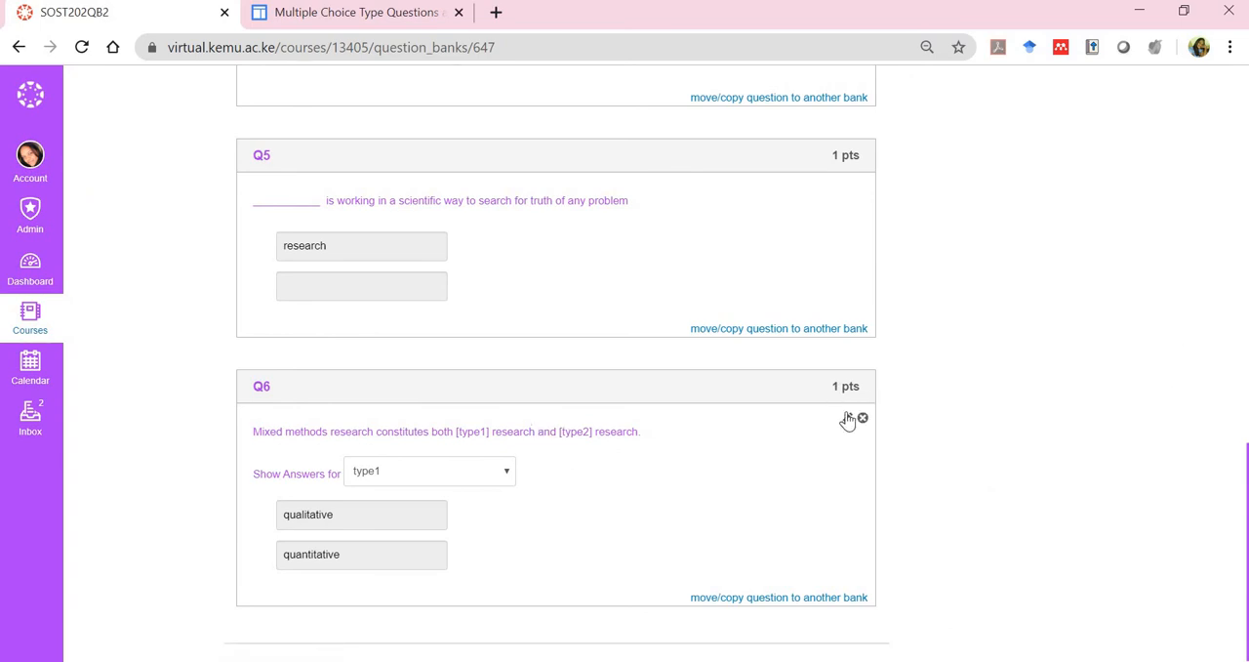
click(847, 421)
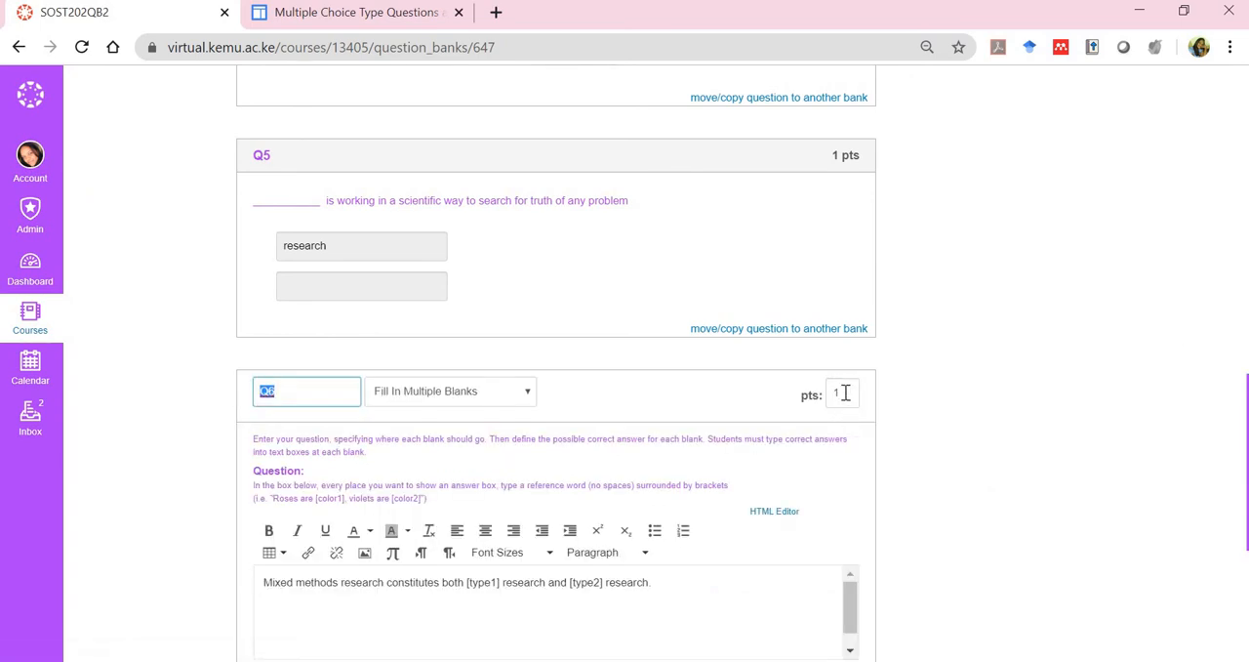
click(845, 392)
key(BackSpace)
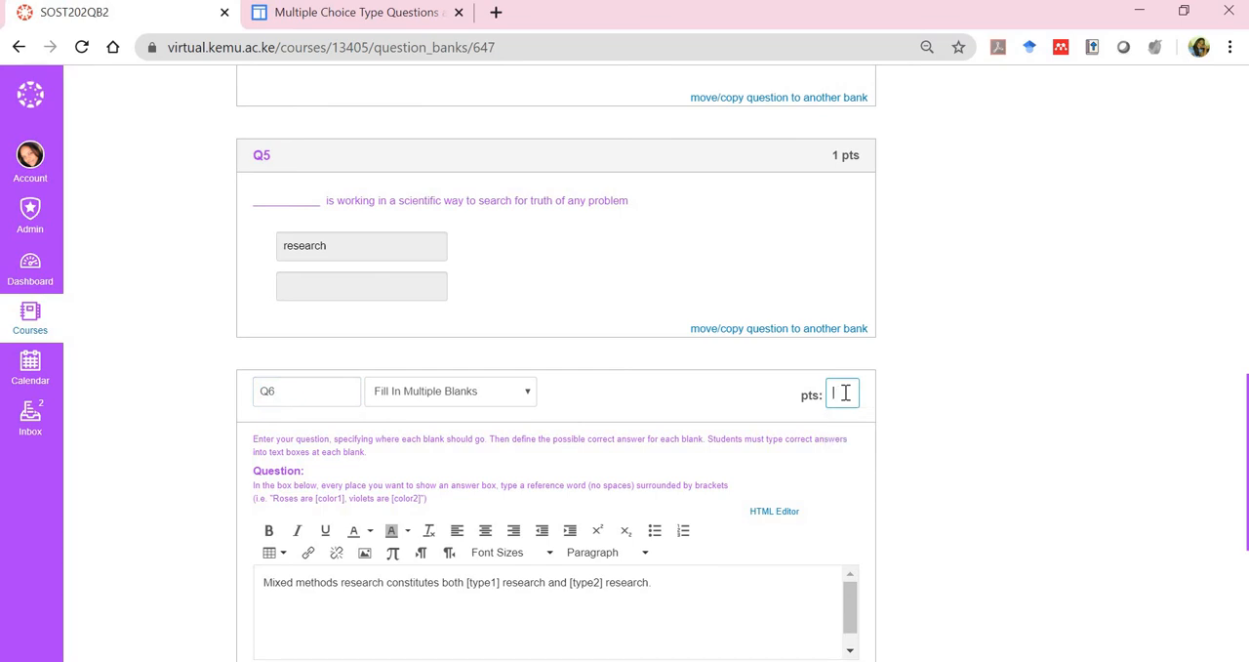
text(2)
scroll(557, 390, down, 4)
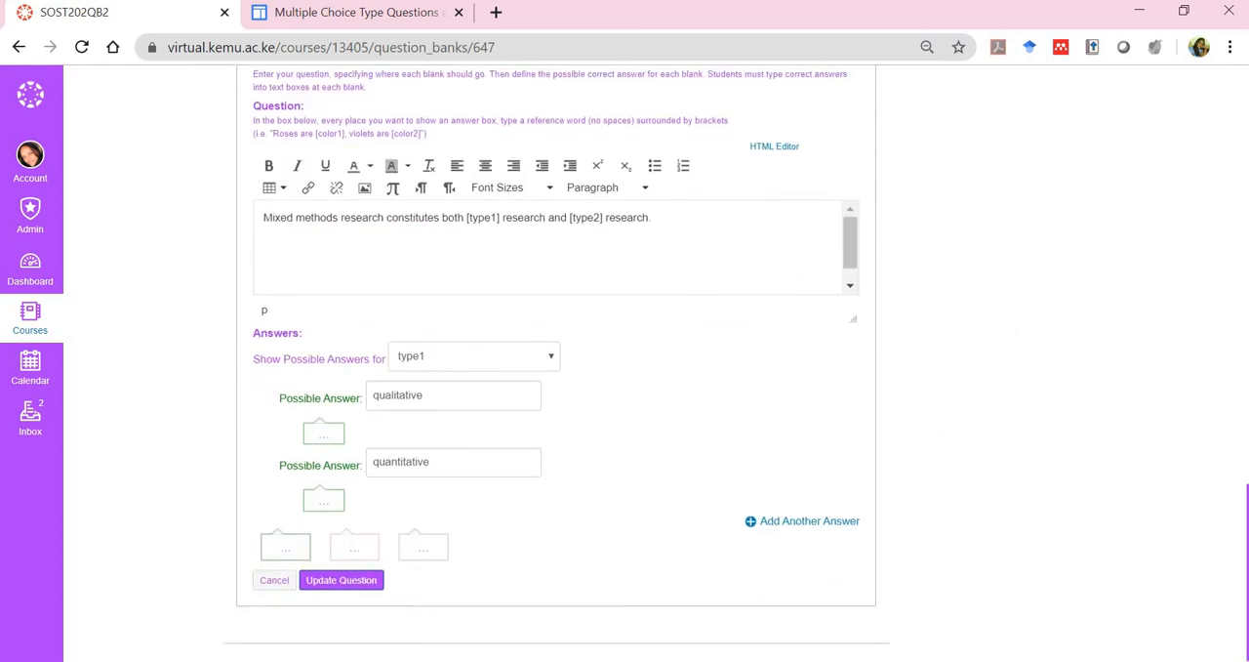
click(341, 580)
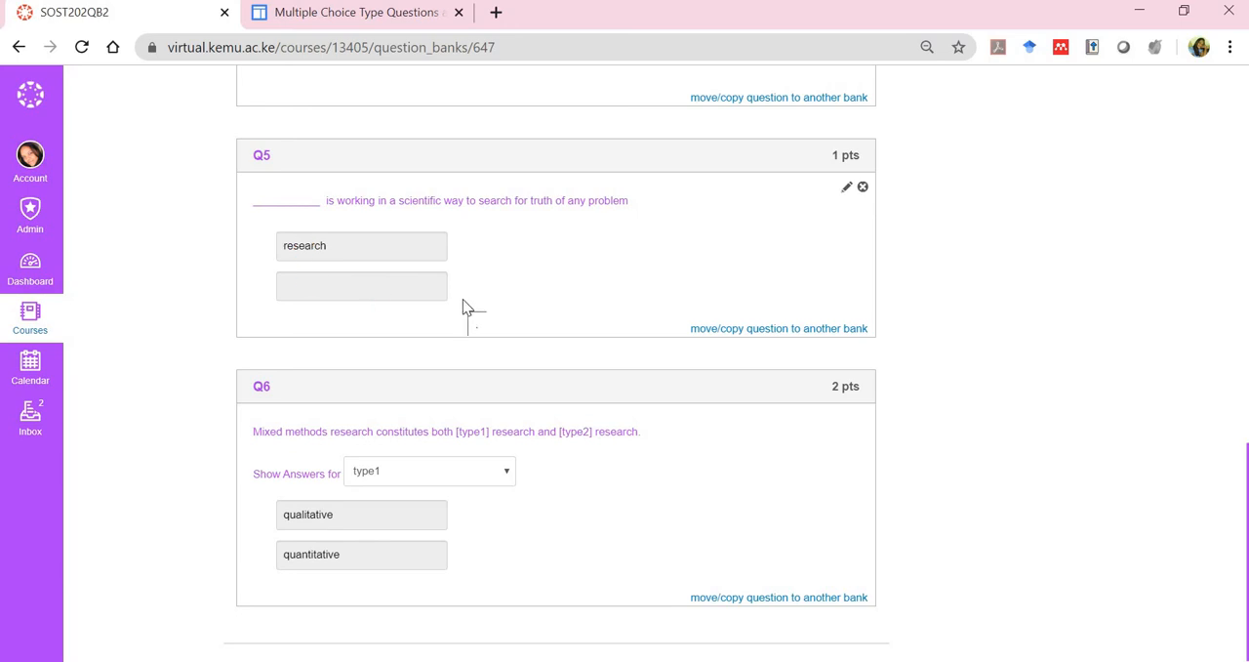
Add a new question to the bank, name it Q7, and set its type to Multiple Answers
scroll(463, 300, up, 15)
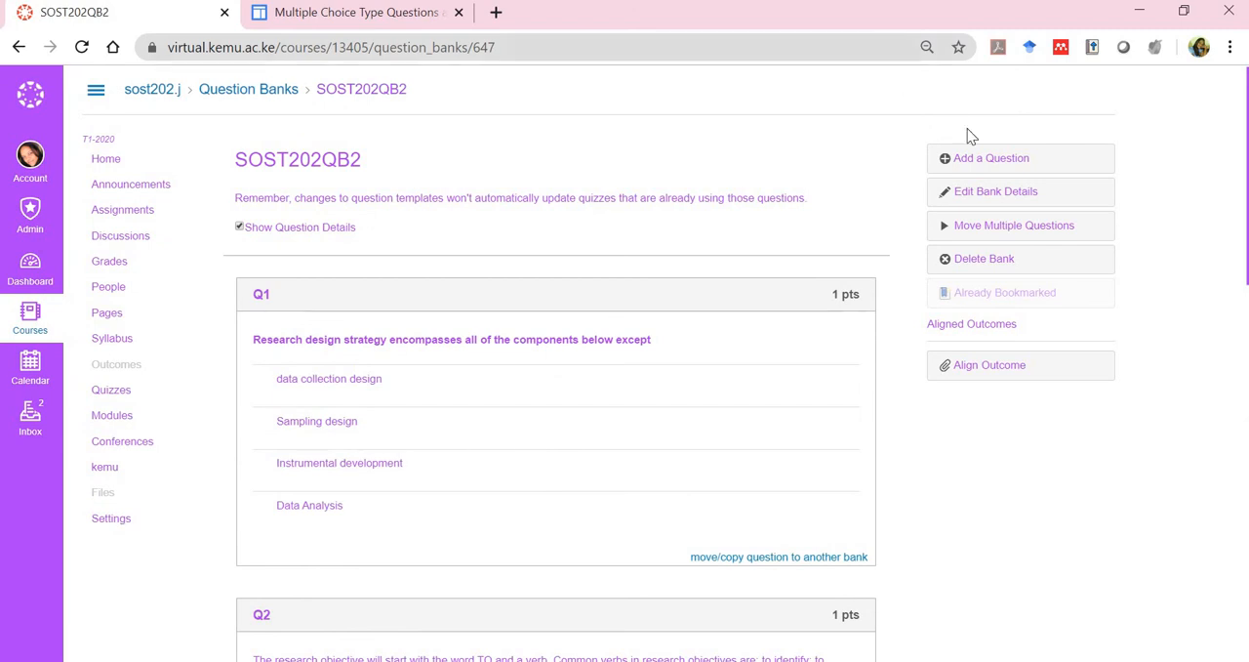
click(985, 159)
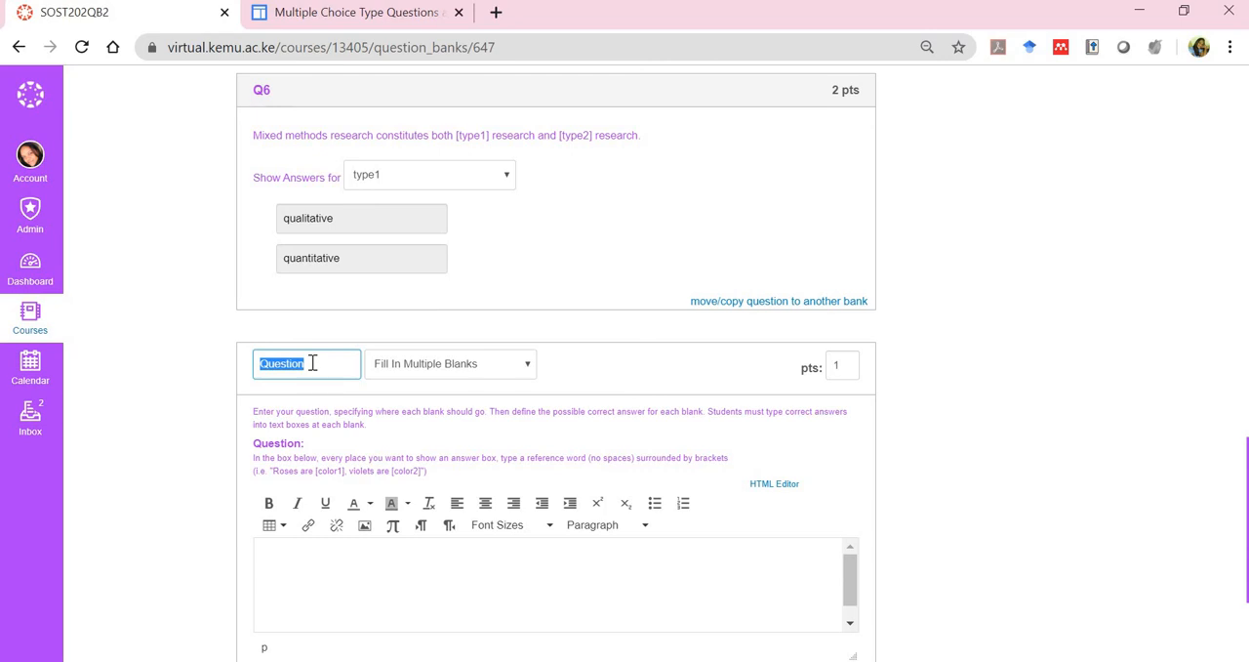
text(q)
key(BackSpace)
text(Q7)
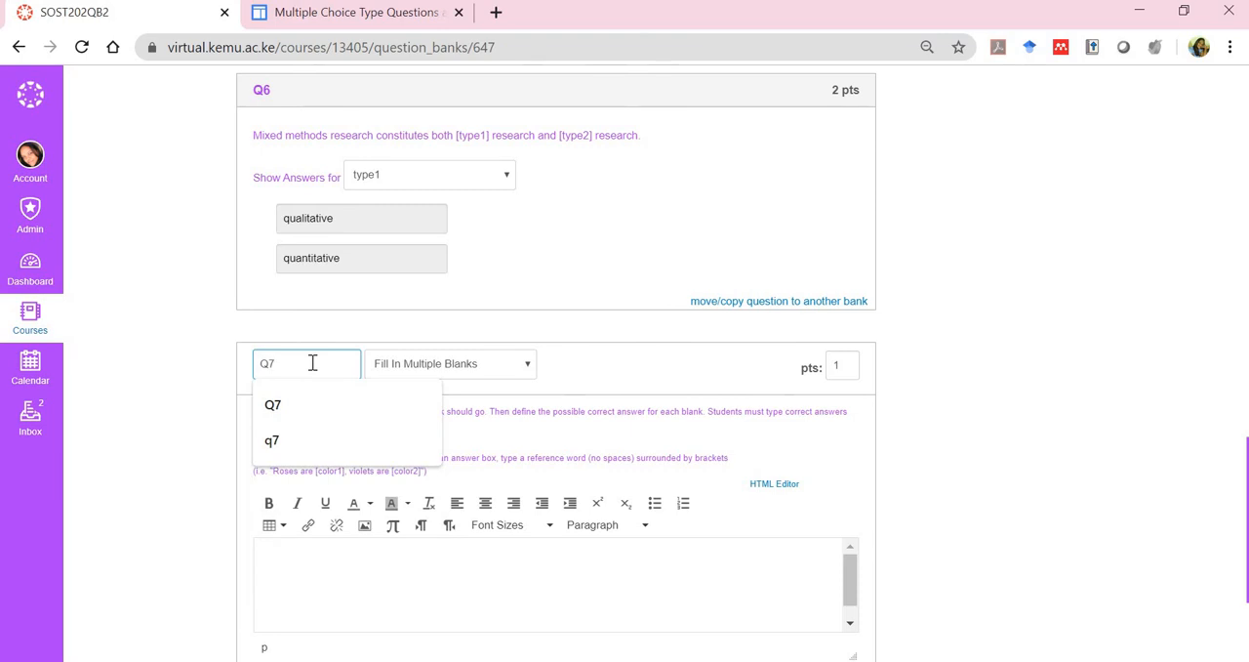
click(468, 371)
scroll(455, 182, down, 1)
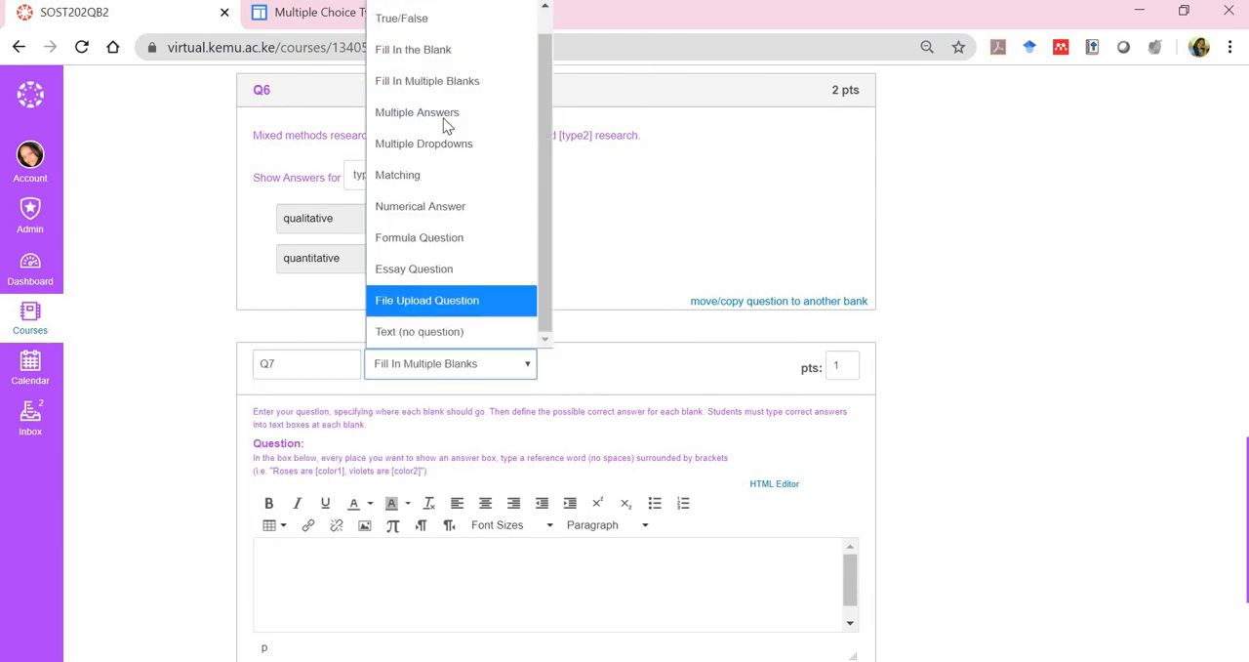
click(450, 112)
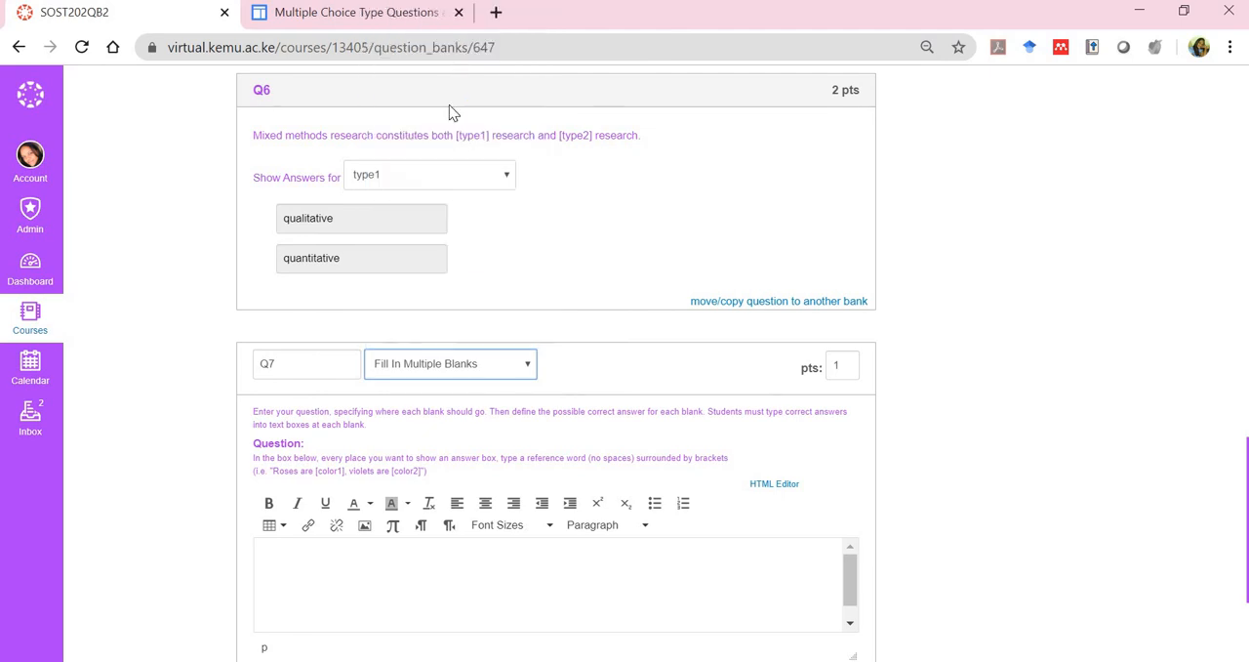
Enter the Q7 question text as the person's first name followed by "is?"
scroll(556, 363, down, 3)
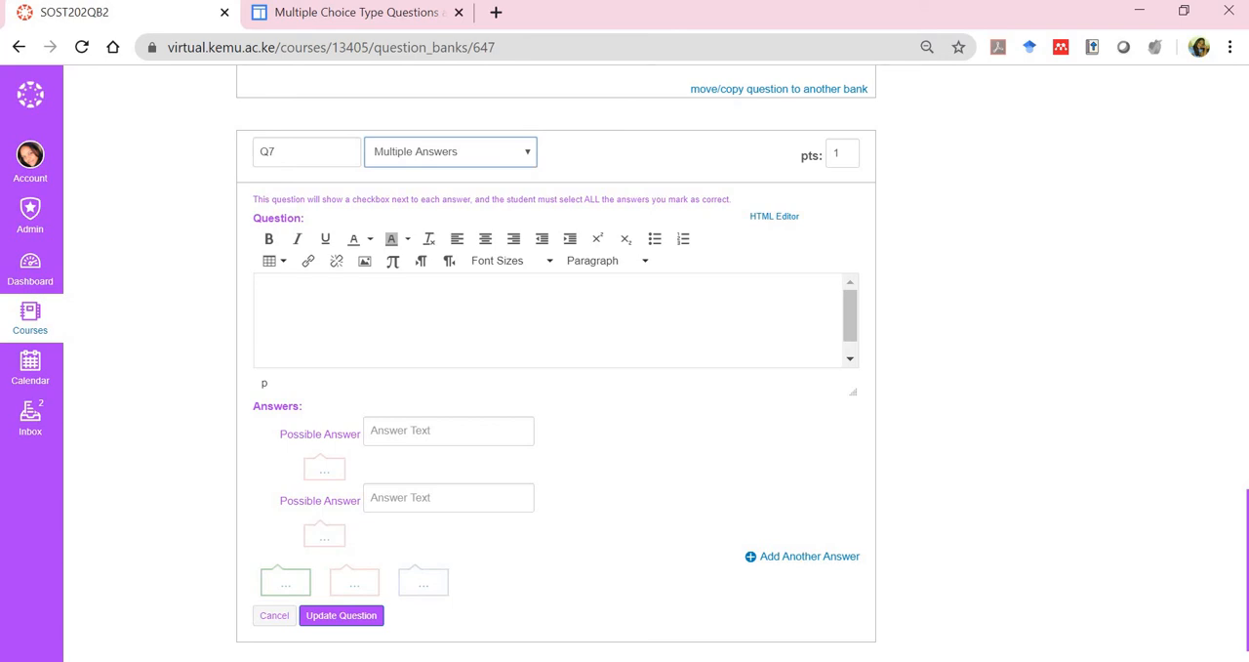
click(329, 299)
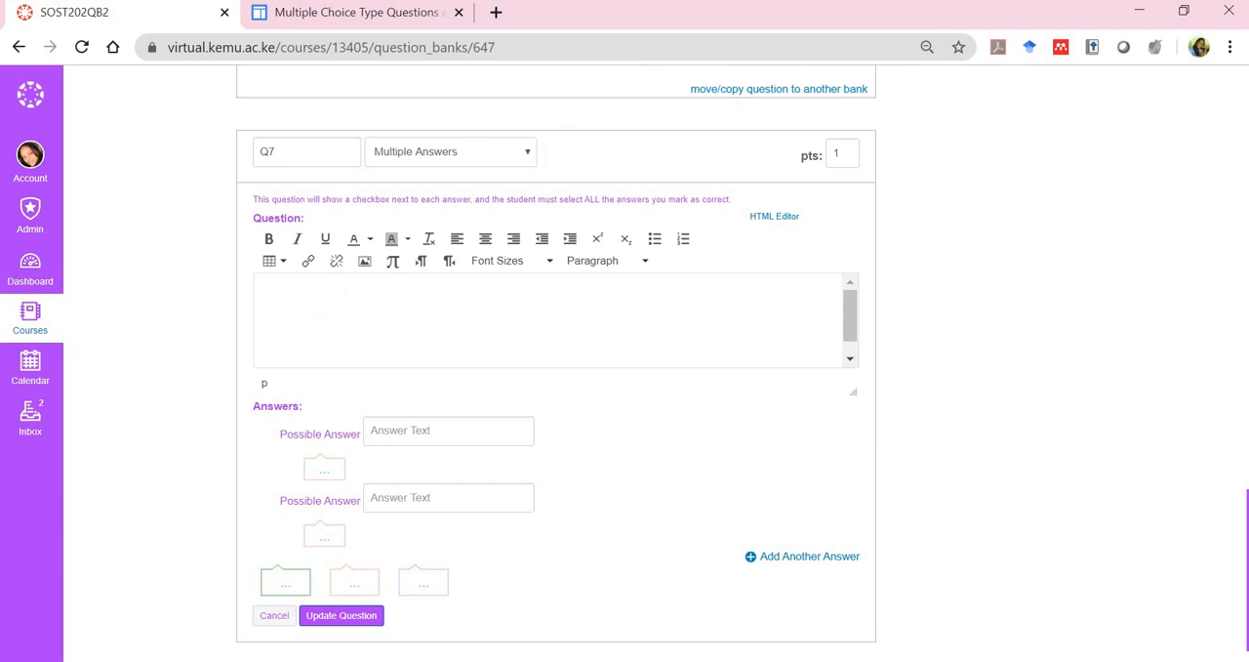
text(Eric is?)
Fill in the first two possible answers of Q7 as "Male" and "Lecturer in SESS"
click(445, 429)
text(Male)
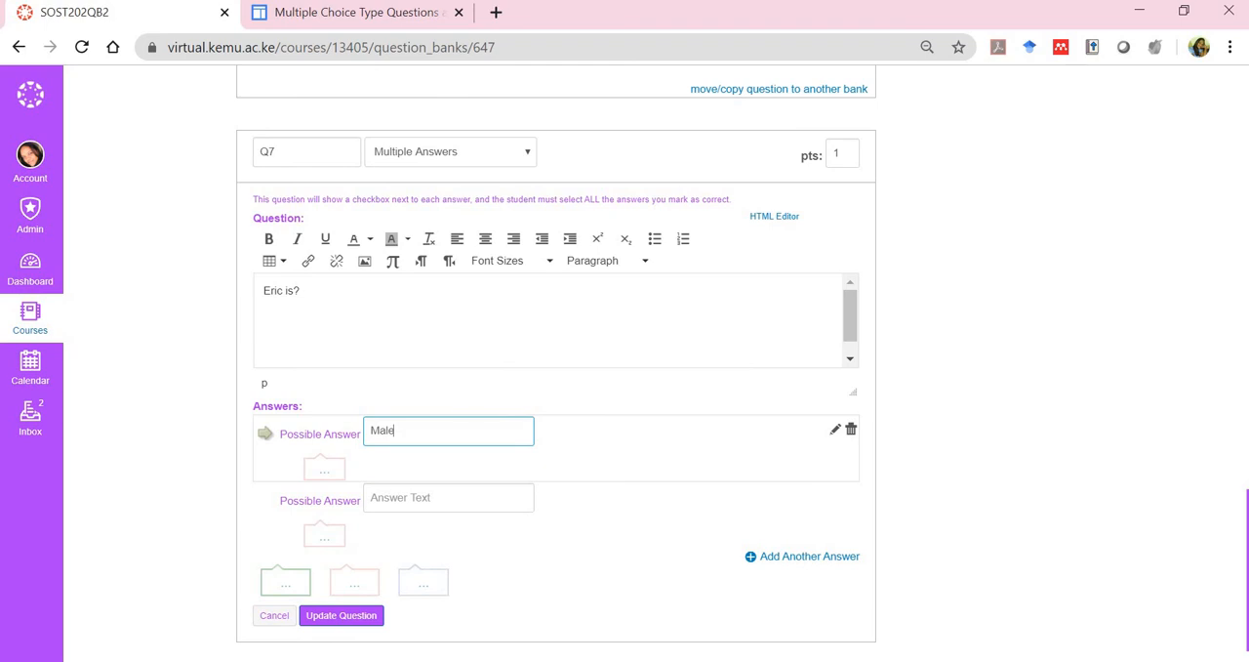
key(Tab)
text(Le)
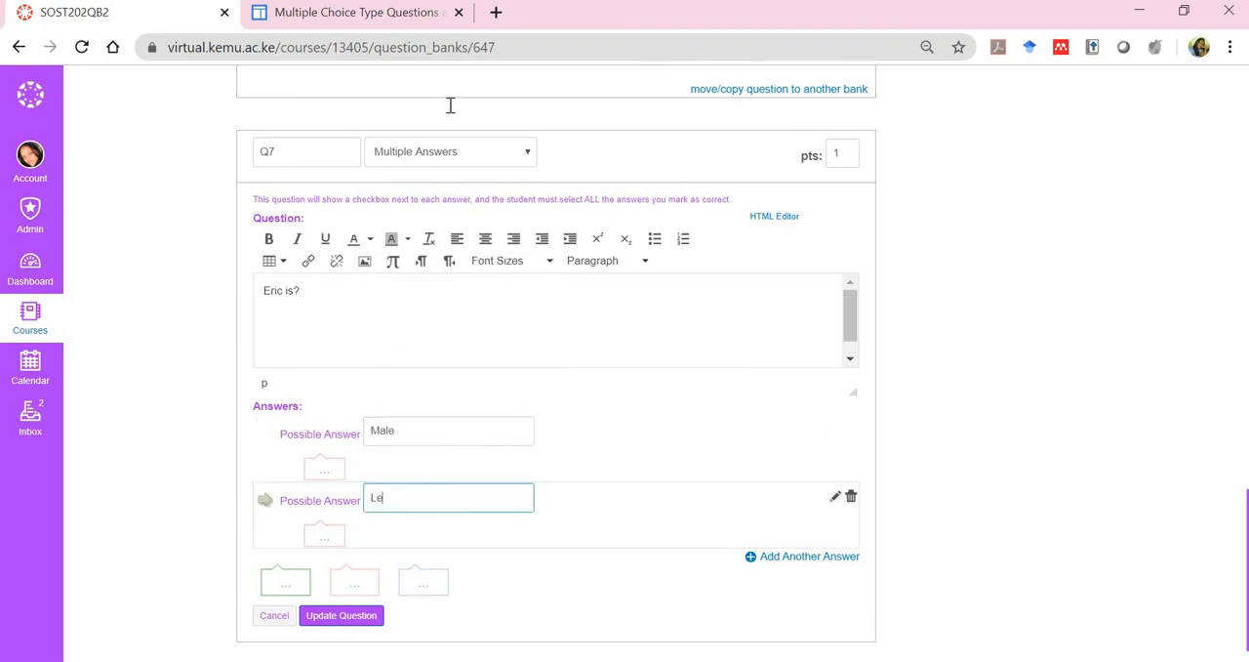
text(cturer in SESS)
Add two more possible answers to Q7, "Director of Research" and "Plays rugby"
scroll(450, 106, down, 1)
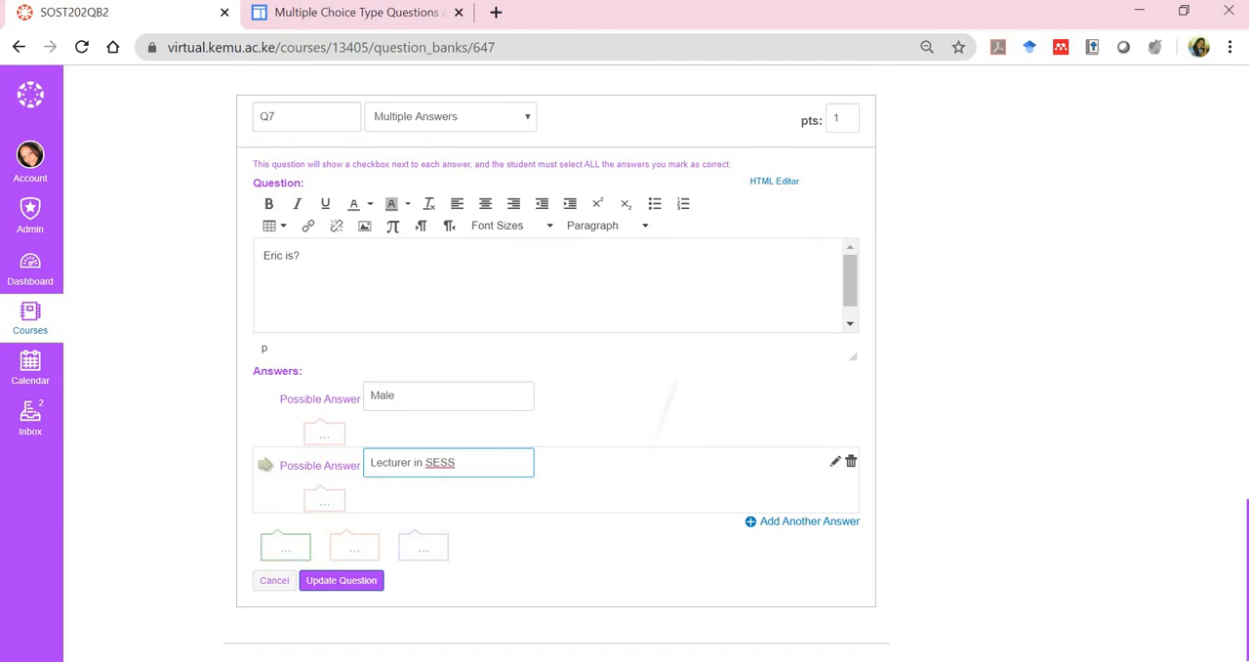
click(809, 520)
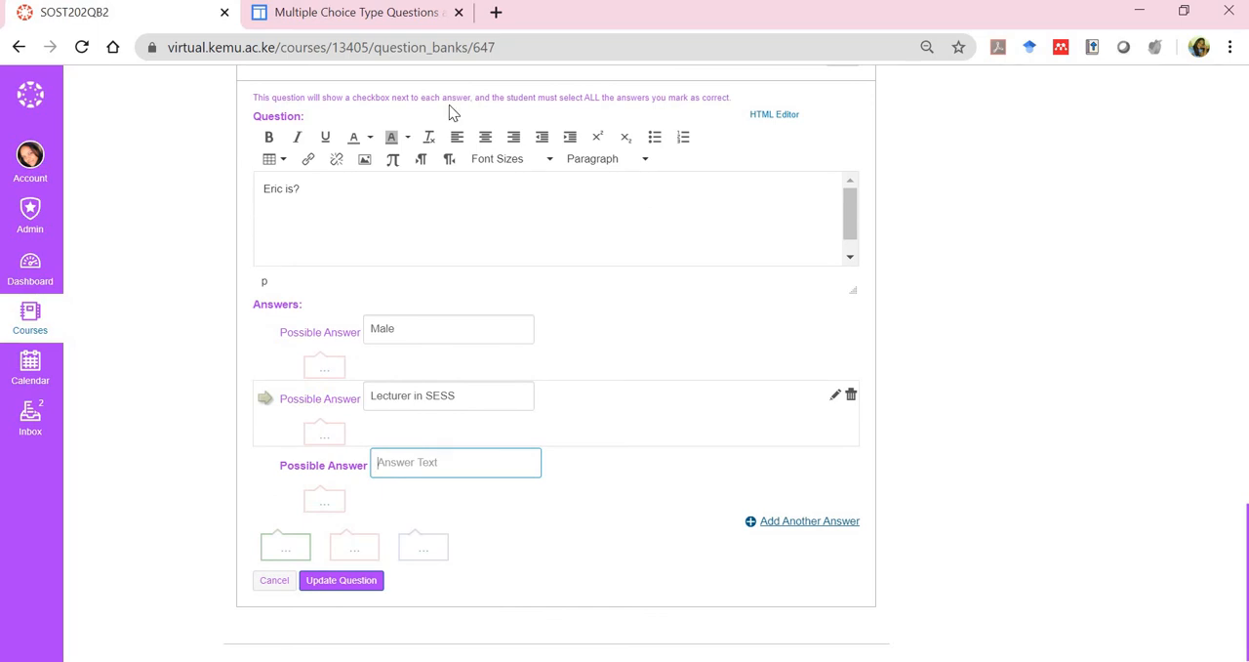
text(Director of Rese)
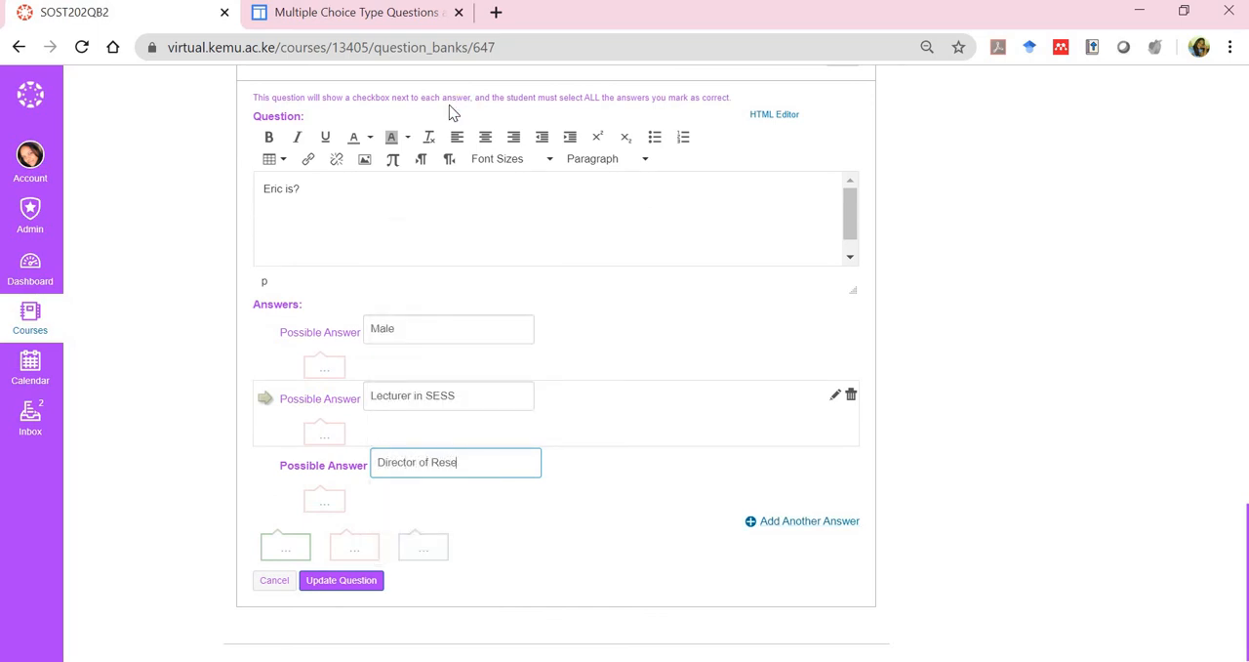
text(arch)
key(Return)
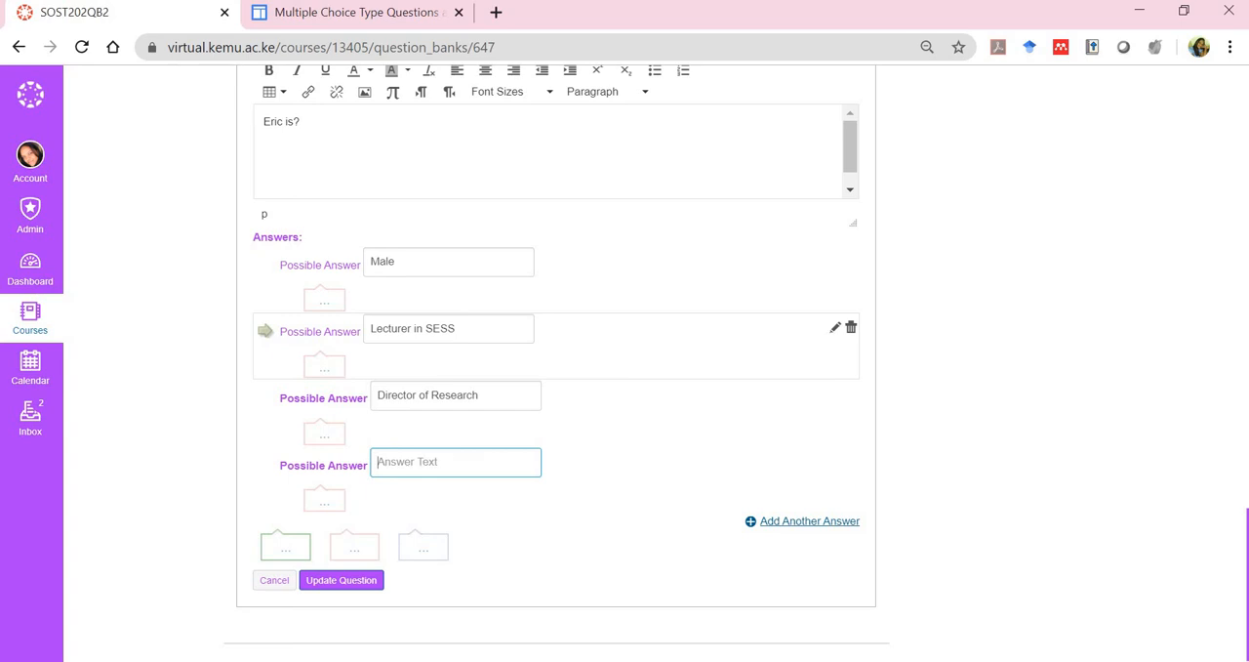
text(Plays rugby)
Append the instruction "select the two possible answers." to the Q7 question text
click(298, 122)
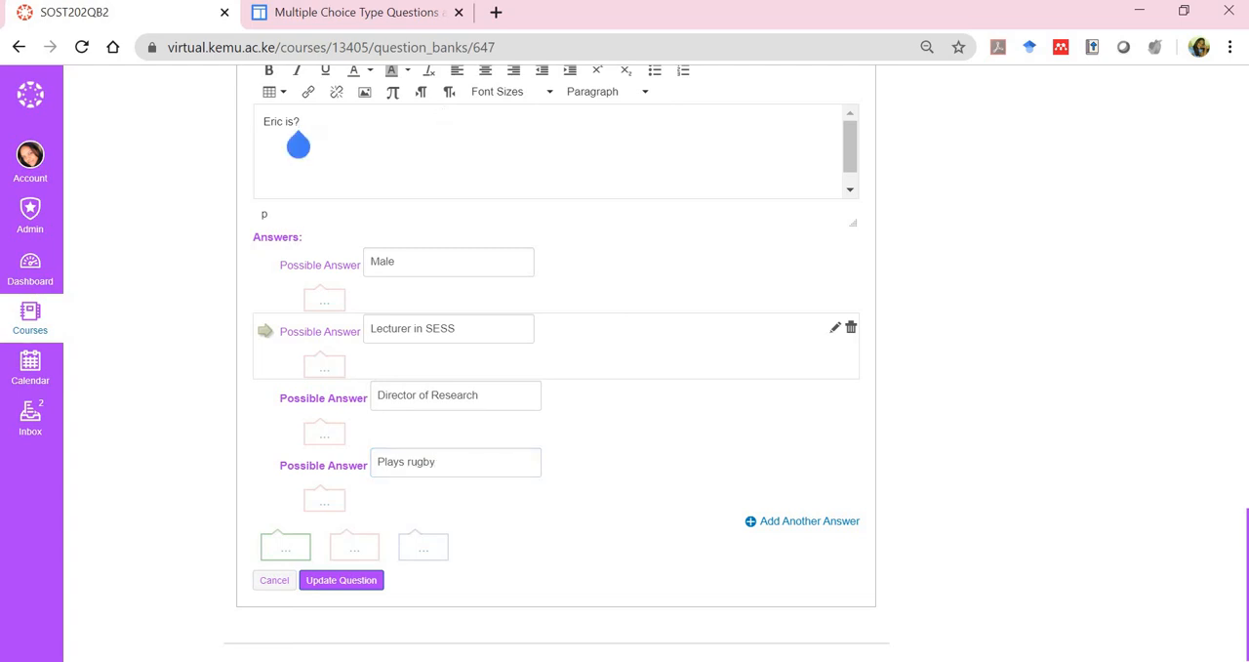
text(sa)
key(BackSpace)
text(elct a)
key(BackSpace)
key(BackSpace)
key(BackSpace)
key(BackSpace)
text(ect the)
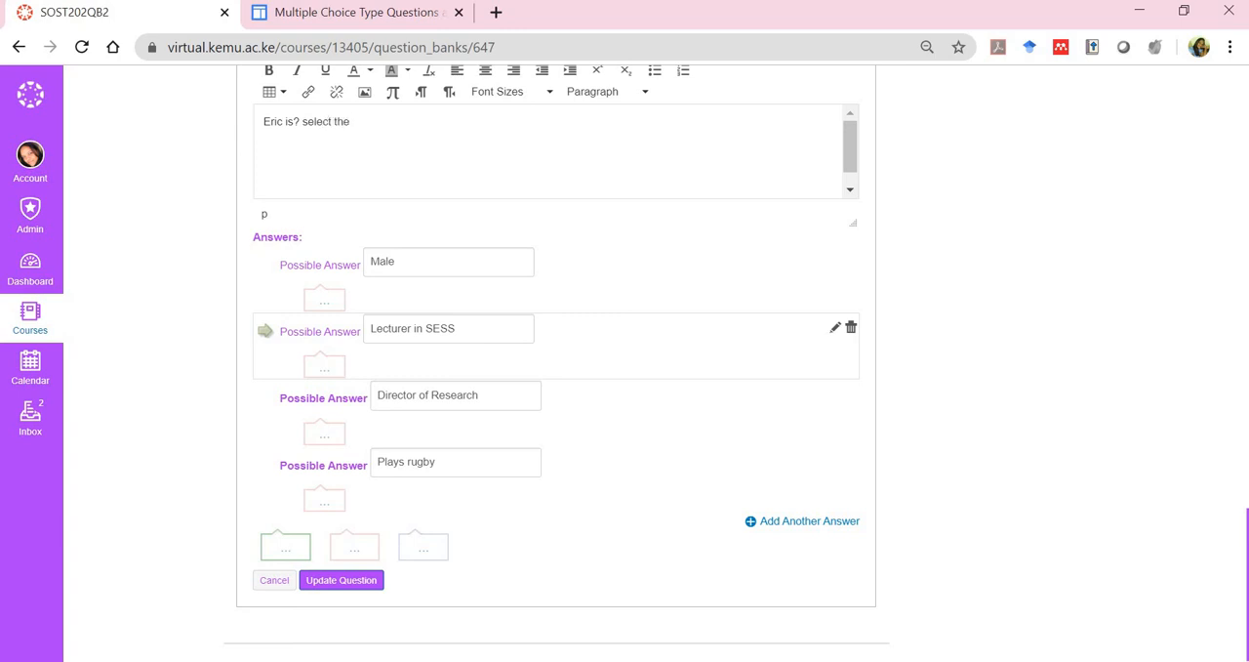
text( pos)
text(s)
text(two )
text(ible answ)
text(ers.)
Set the points for question Q7 to 2
scroll(556, 332, up, 1)
drag(845, 102, 441, 116)
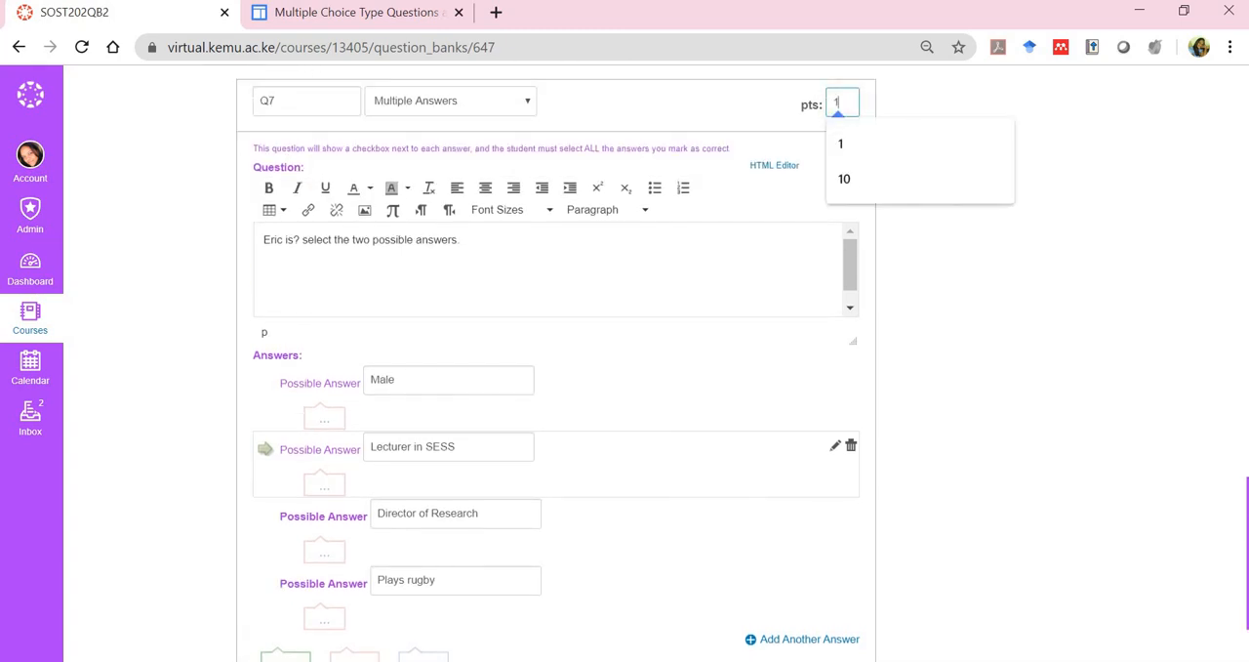
key(BackSpace)
text(2)
Mark "Lecturer in SESS" and "Male" as the correct answers and save question Q7
scroll(442, 116, down, 1)
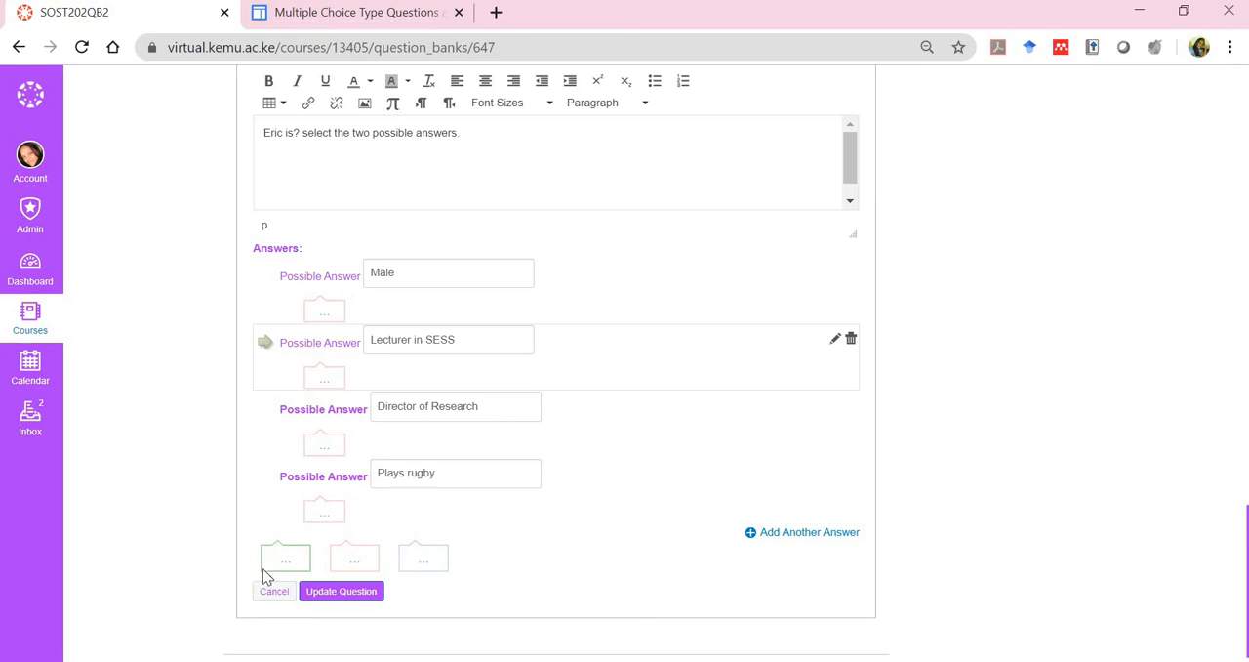
click(264, 346)
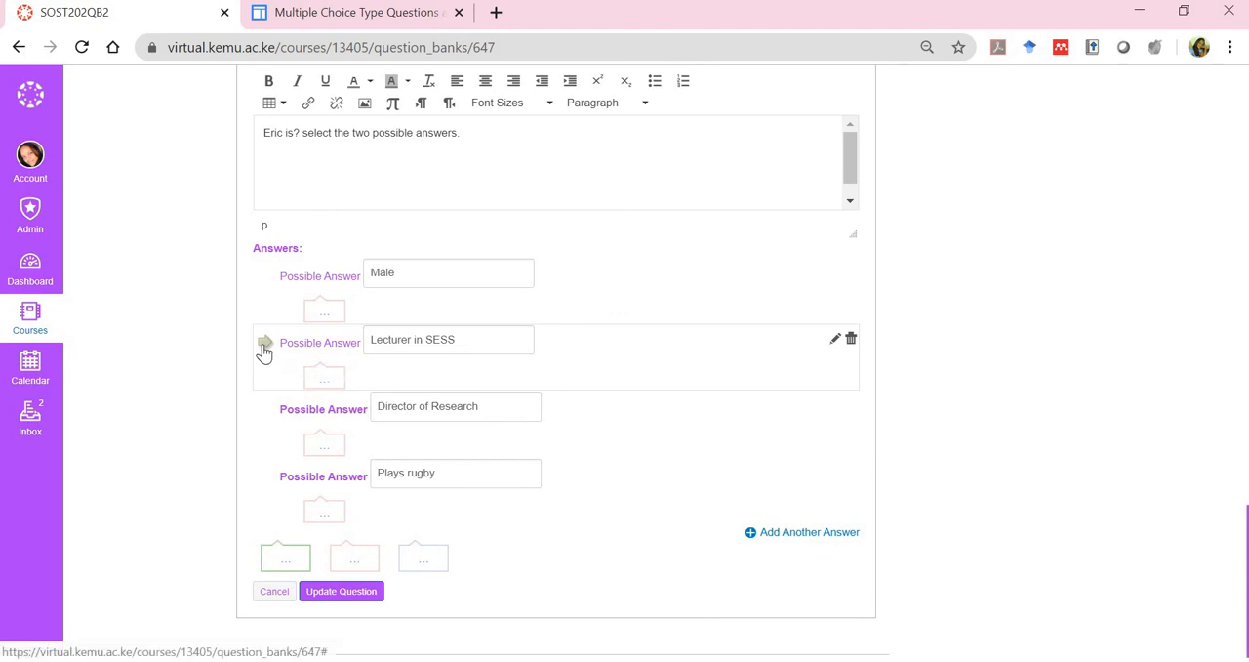
click(264, 276)
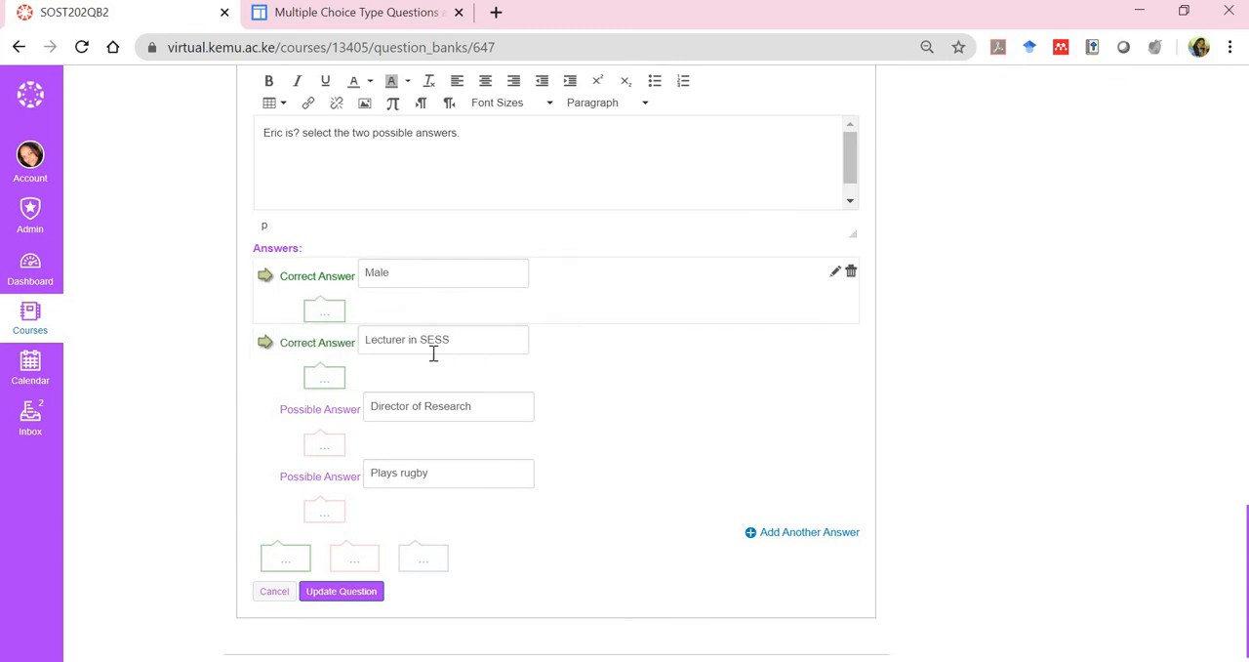
click(264, 278)
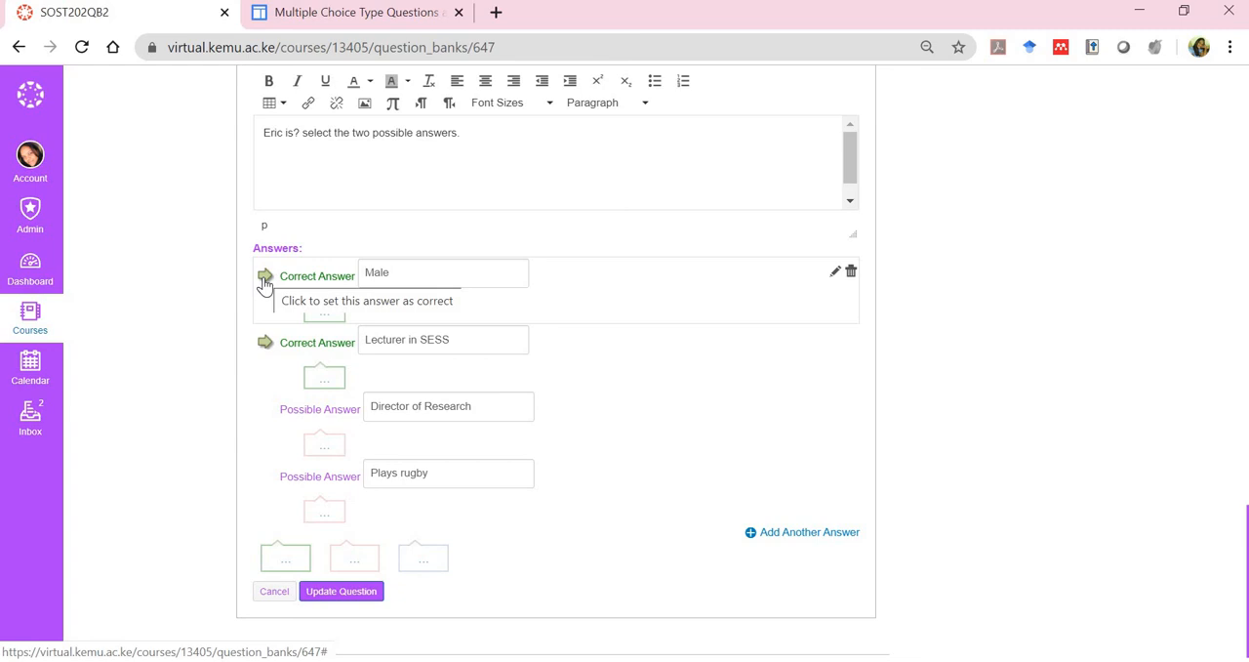
scroll(264, 283, up, 3)
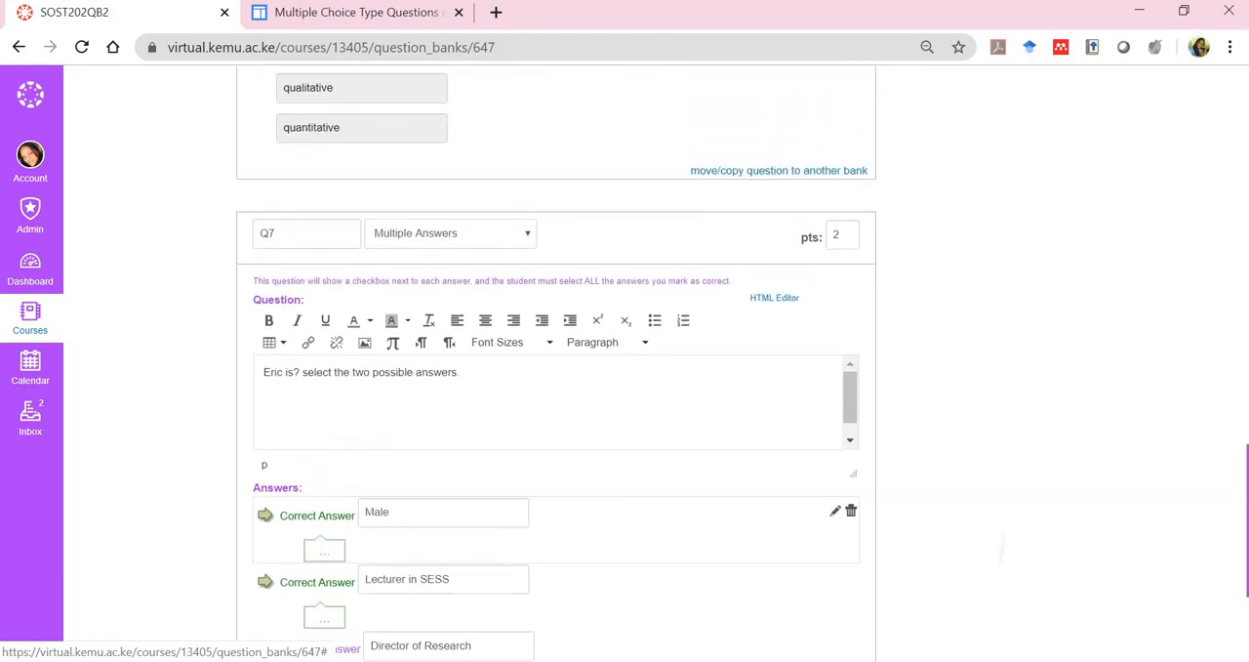
scroll(556, 361, up, 4)
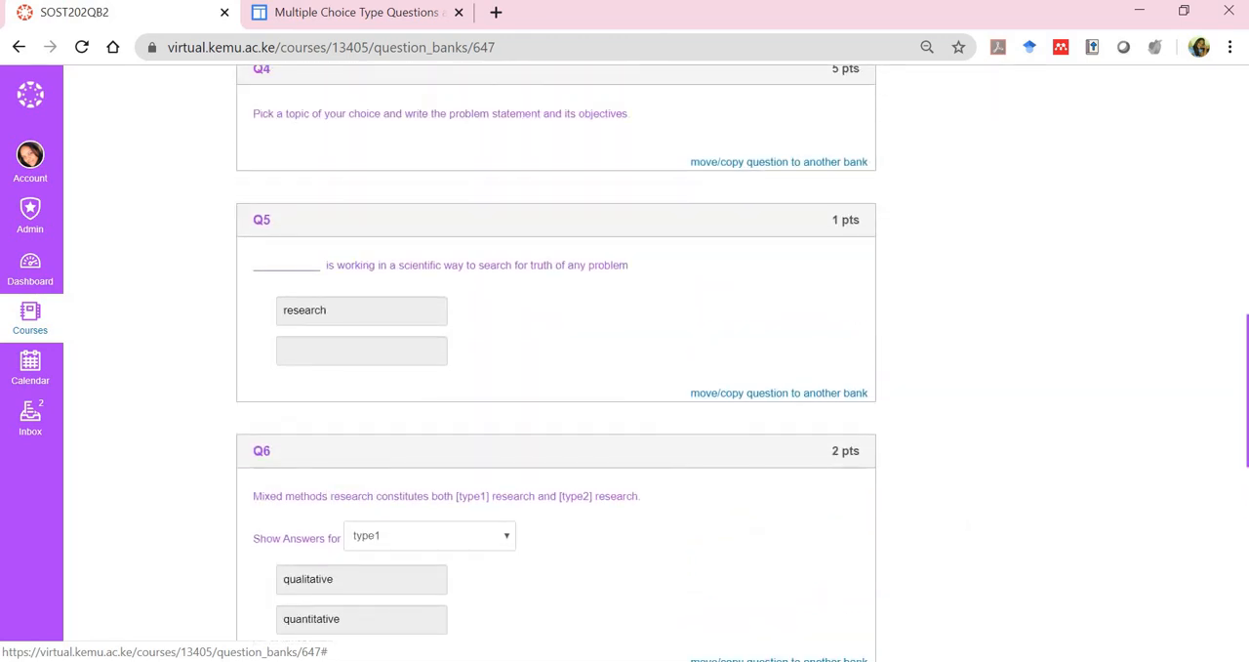
scroll(556, 361, down, 4)
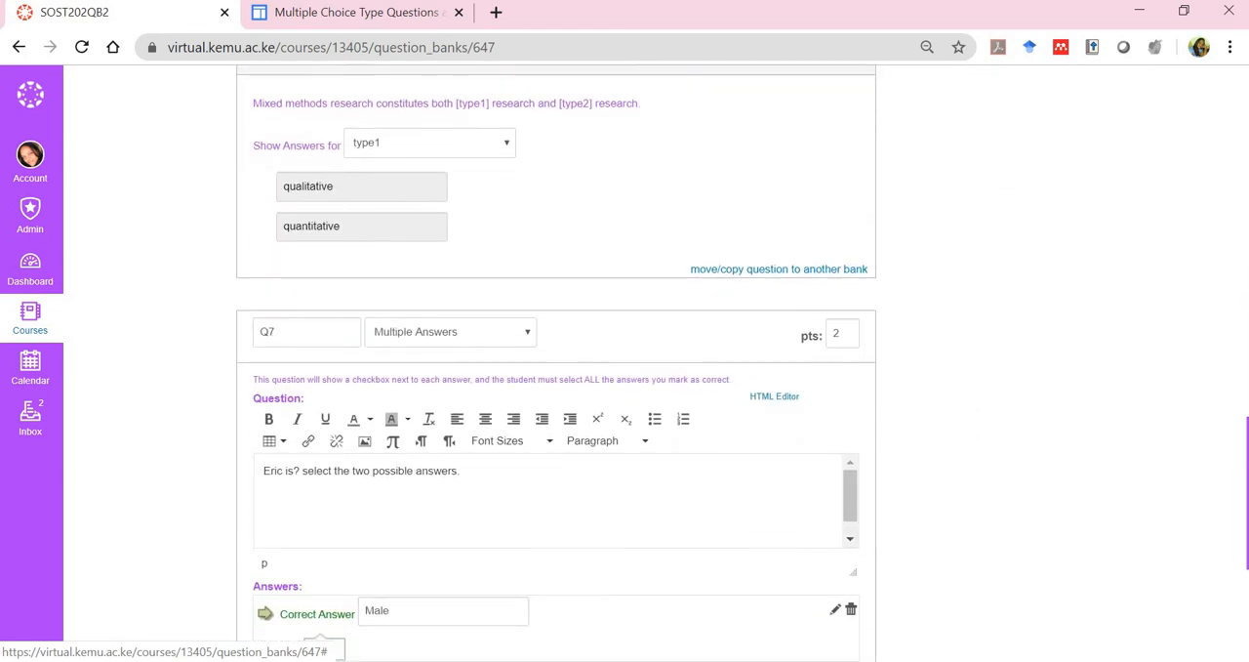
scroll(556, 361, down, 4)
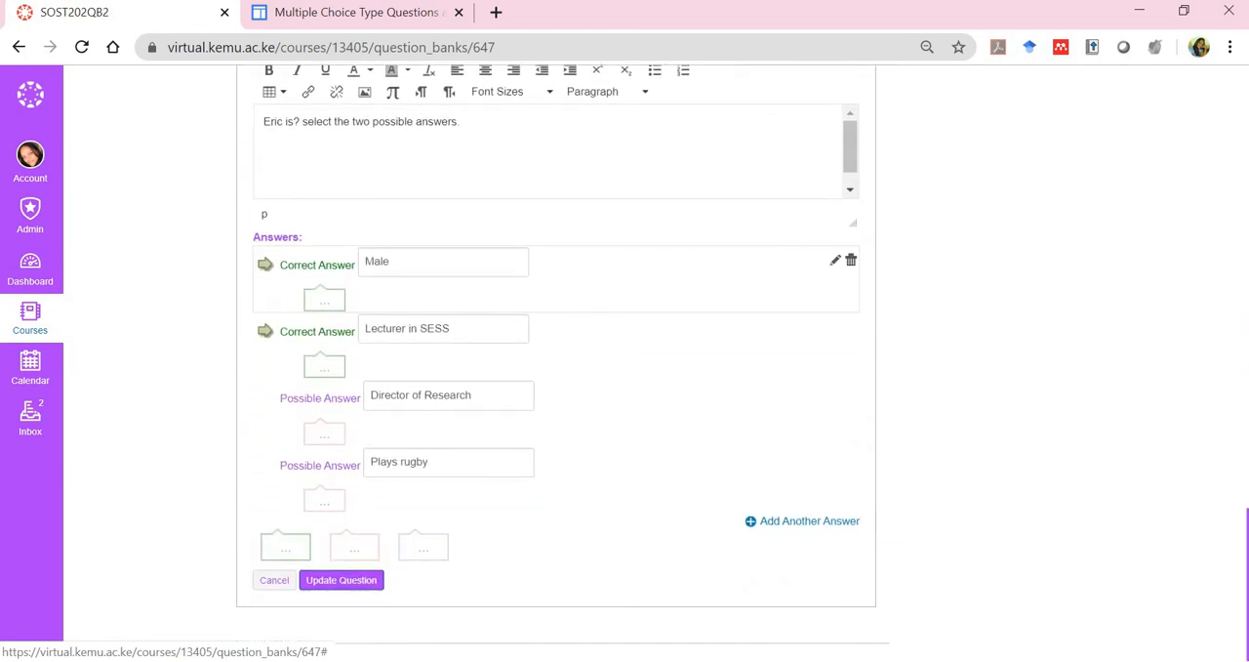
click(341, 582)
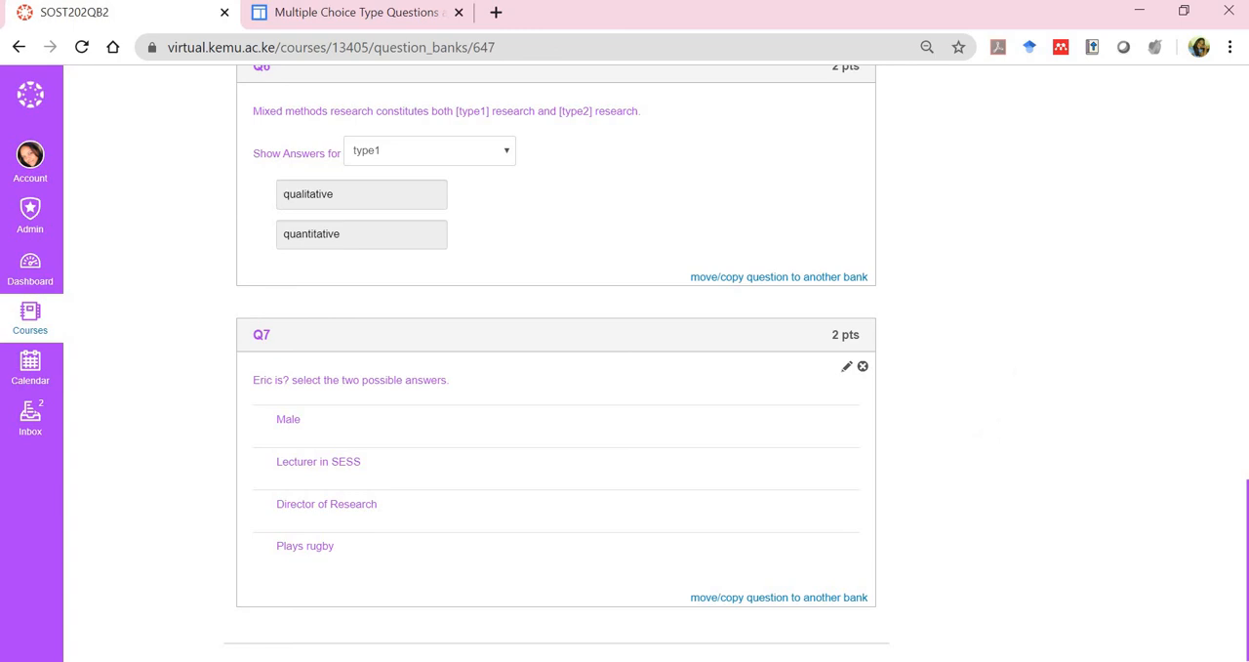
scroll(1060, 399, up, 5)
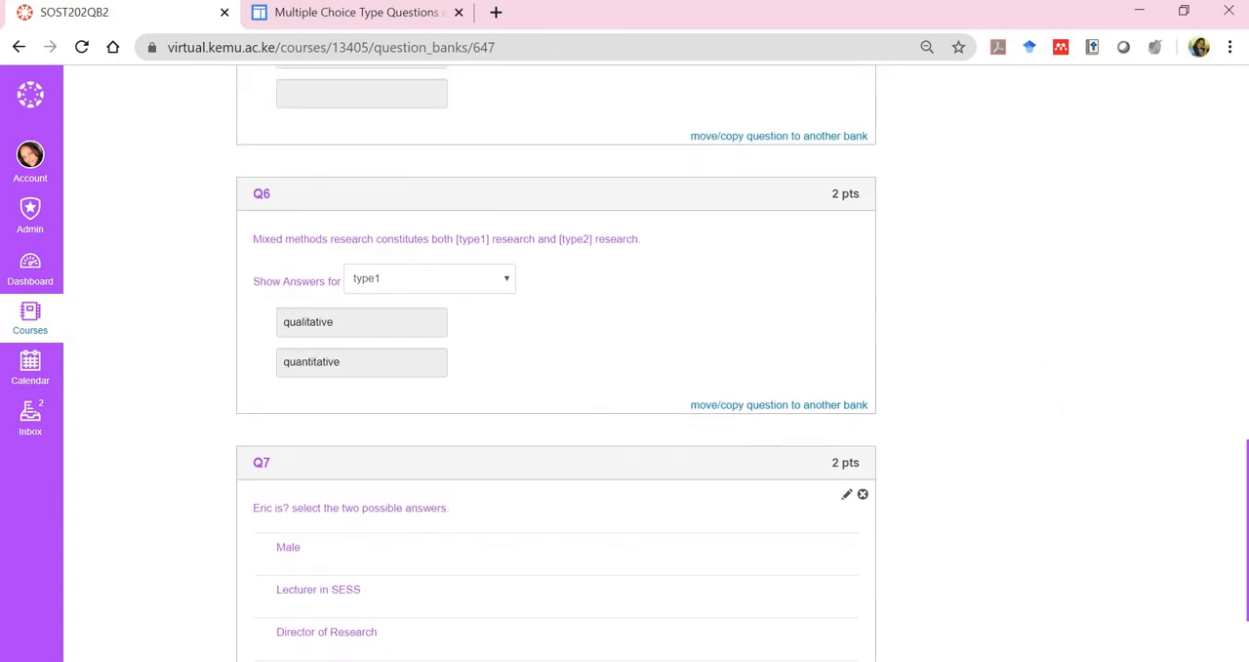
scroll(1028, 527, up, 1)
scroll(1029, 548, down, 1)
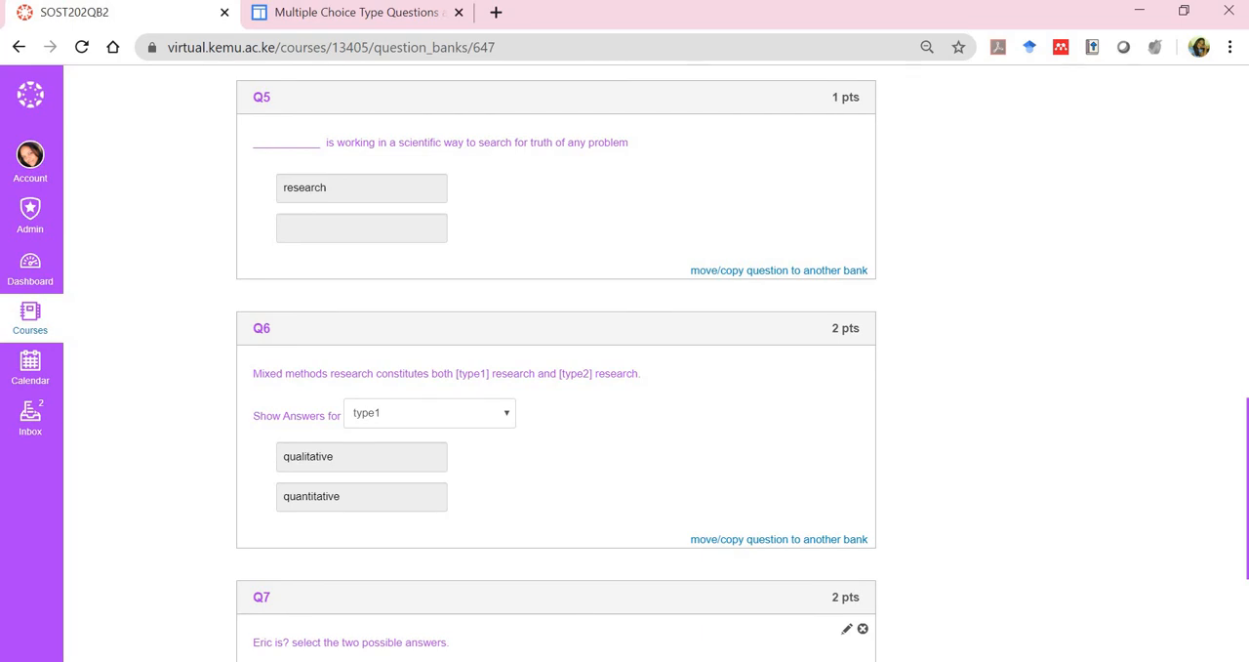
scroll(655, 363, up, 12)
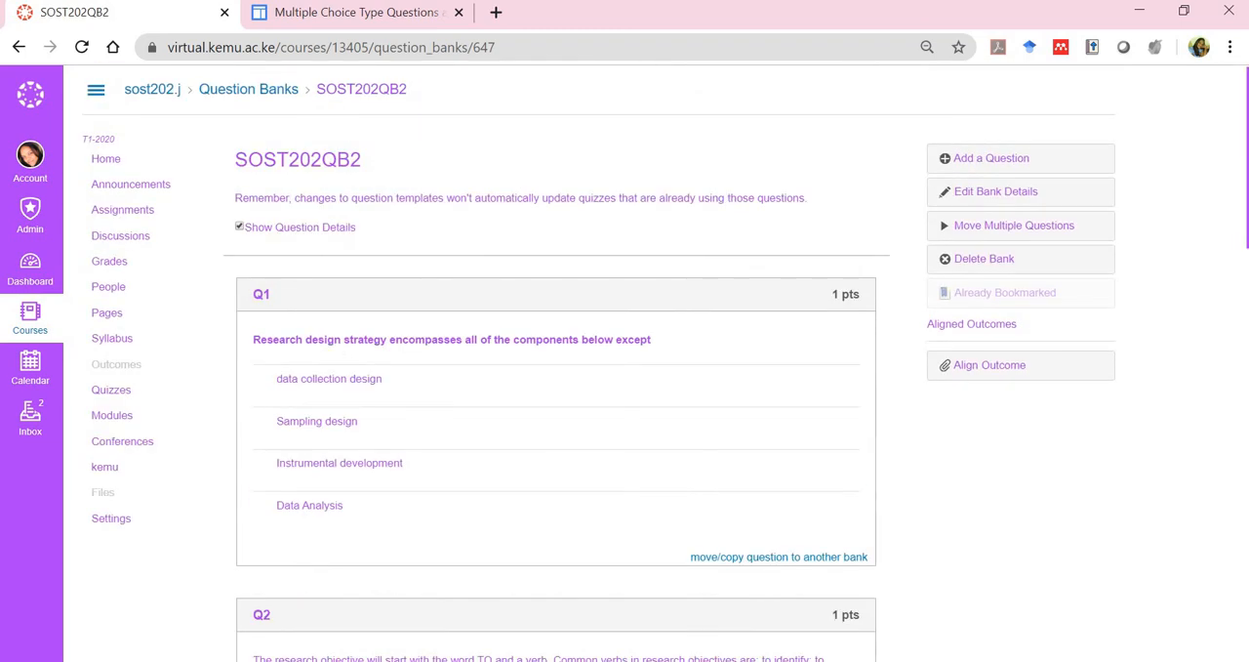